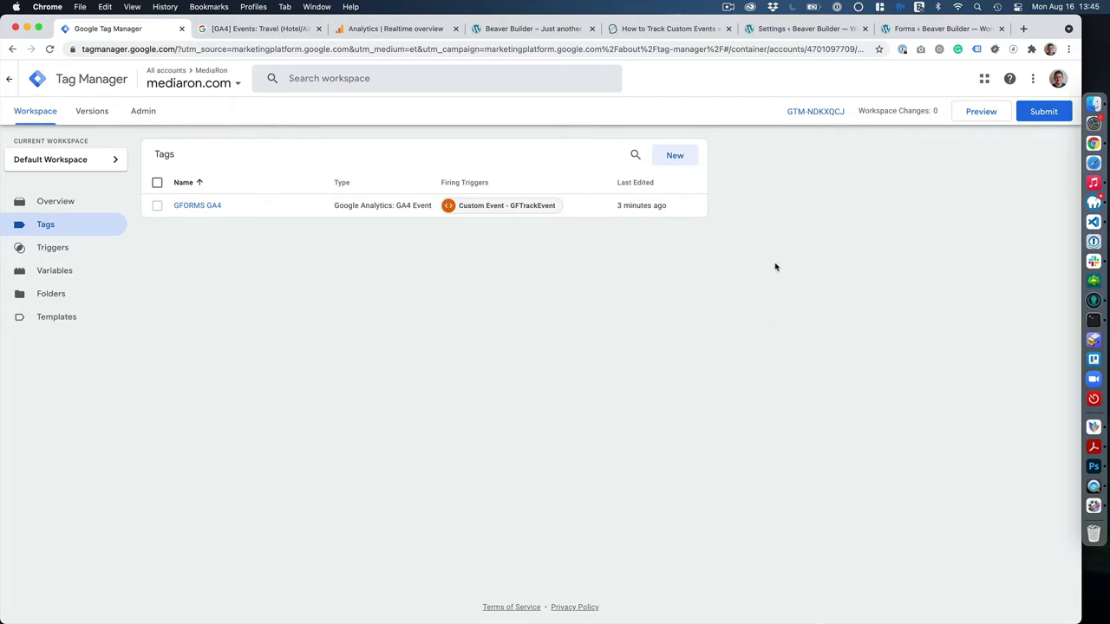
Bring up the Gravity Forms Event Tracking settings and scroll through its options.
{"action": "left_click", "coordinate": [793, 30]}
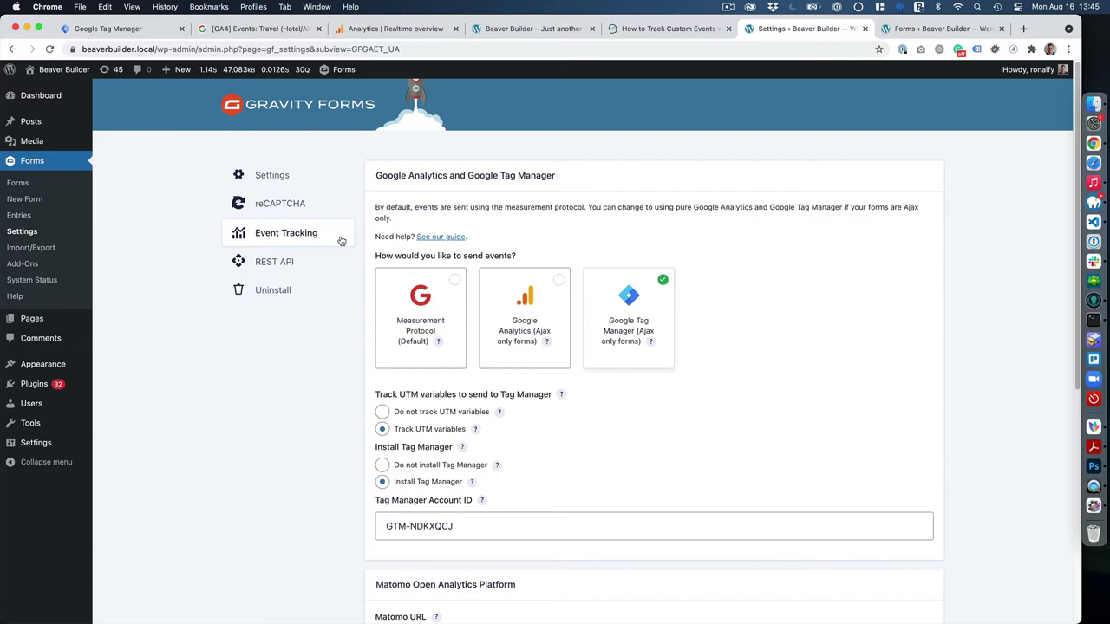
{"action": "scroll", "coordinate": [715, 257], "scroll_direction": "down", "scroll_amount": 2}
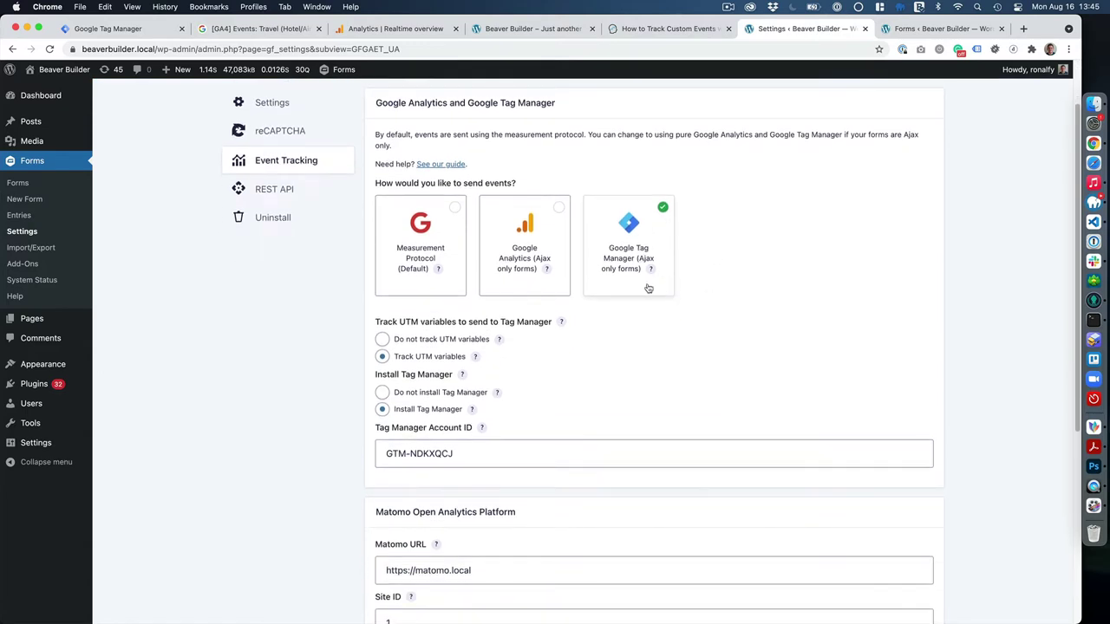
{"action": "scroll", "coordinate": [587, 345], "scroll_direction": "down", "scroll_amount": 2}
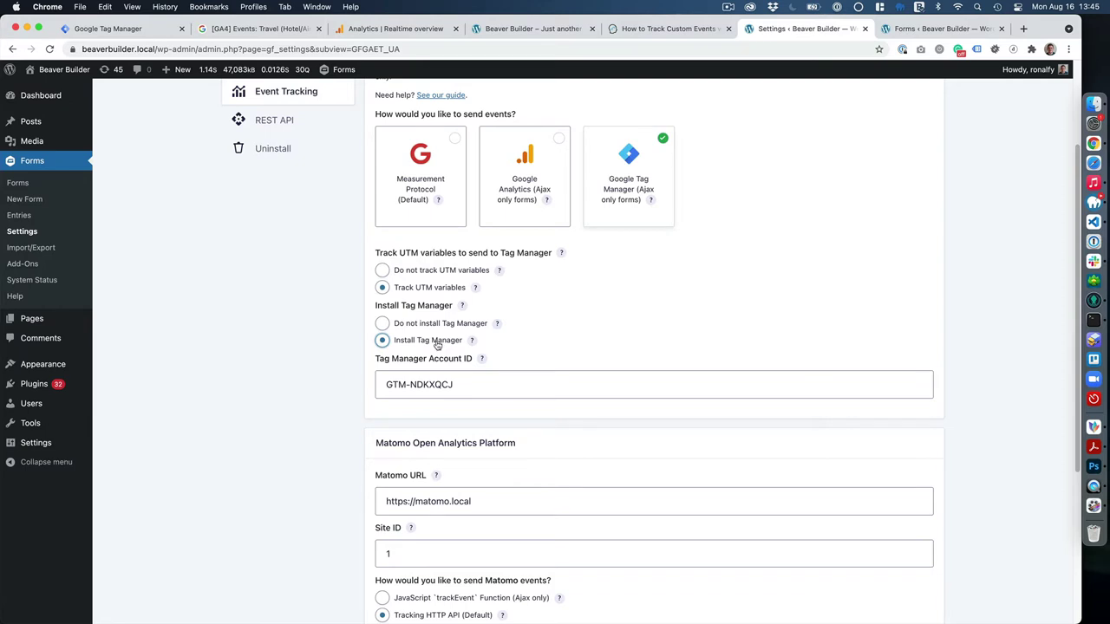
{"action": "scroll", "coordinate": [437, 345], "scroll_direction": "down", "scroll_amount": 1}
{"action": "scroll", "coordinate": [437, 344], "scroll_direction": "down", "scroll_amount": 1}
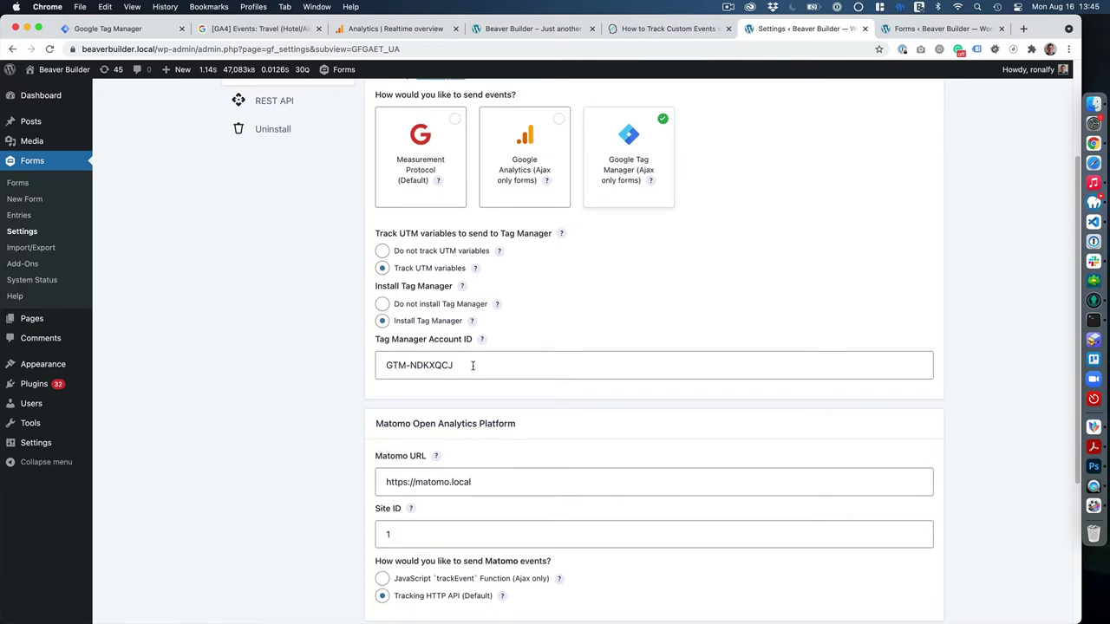
Check the Tag Manager account ID and confirm all forms are set to Ajax only.
{"action": "left_click", "coordinate": [472, 364]}
{"action": "double_click", "coordinate": [471, 364]}
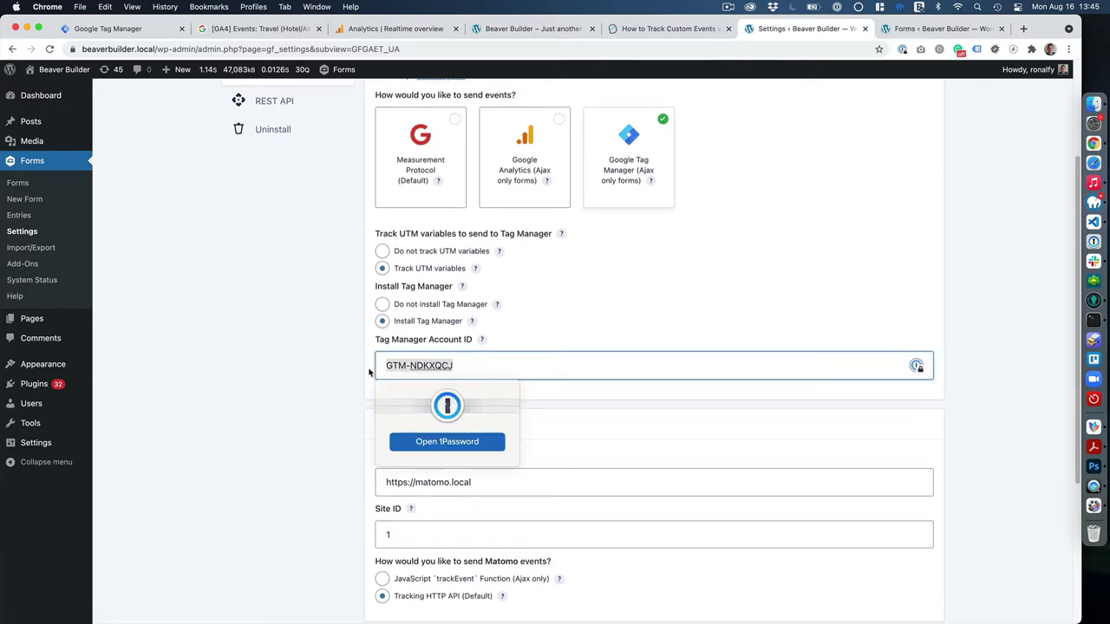
{"action": "left_click", "coordinate": [472, 364]}
{"action": "left_click", "coordinate": [618, 335]}
{"action": "scroll", "coordinate": [523, 389], "scroll_direction": "down", "scroll_amount": 5}
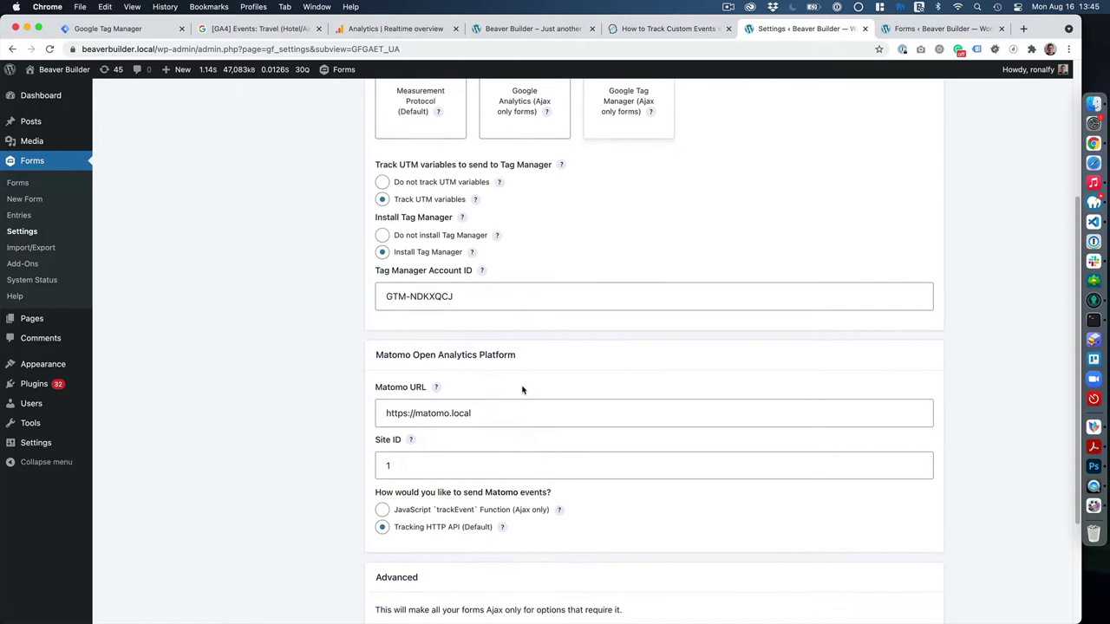
{"action": "left_click", "coordinate": [404, 483]}
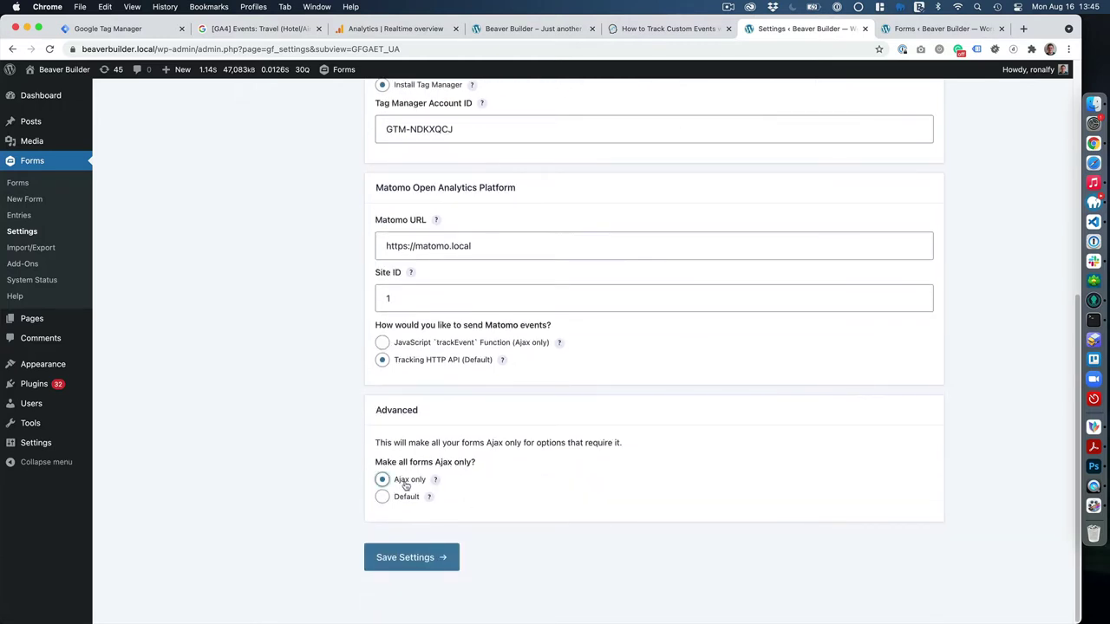
{"action": "scroll", "coordinate": [406, 484], "scroll_direction": "up", "scroll_amount": 8}
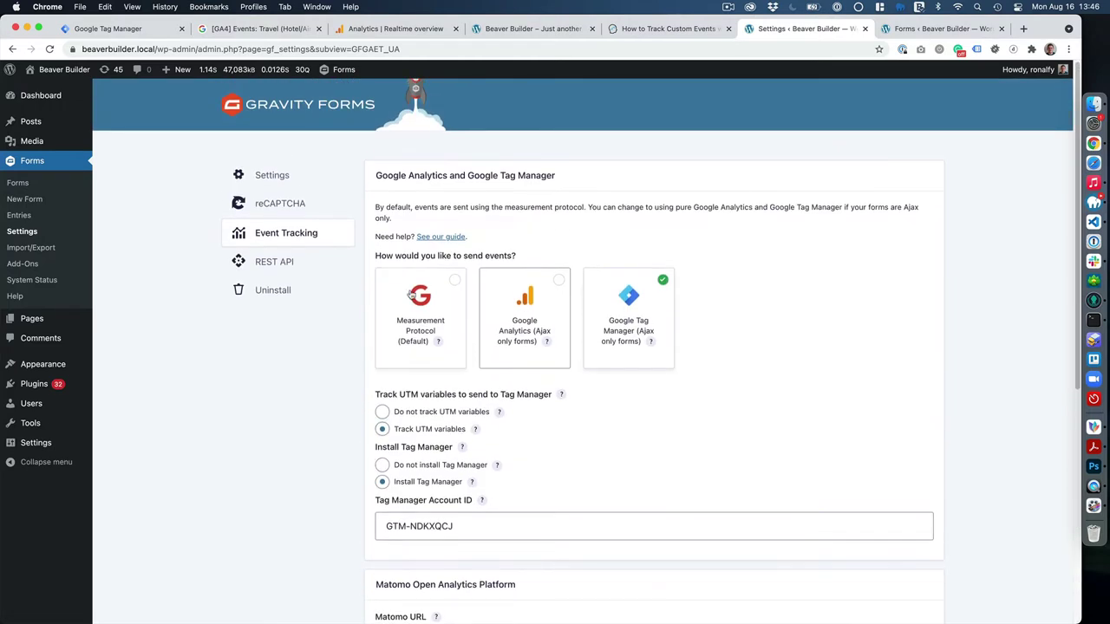
Open Event Tracking Feed 2 of the Contact Us form for editing.
{"action": "left_click", "coordinate": [933, 29]}
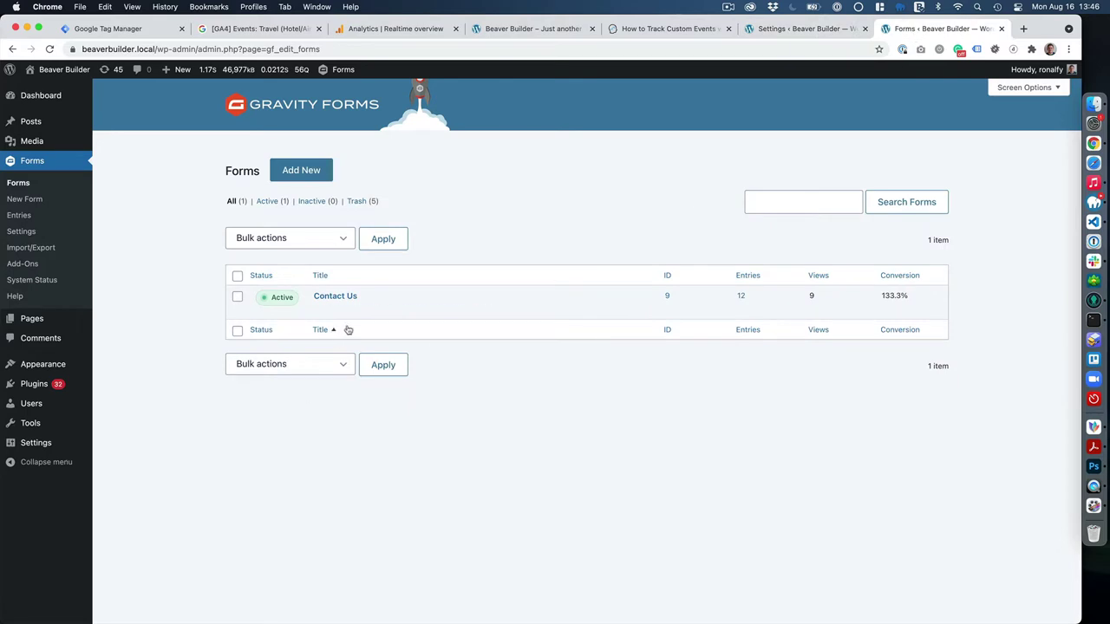
{"action": "mouse_move", "coordinate": [345, 306]}
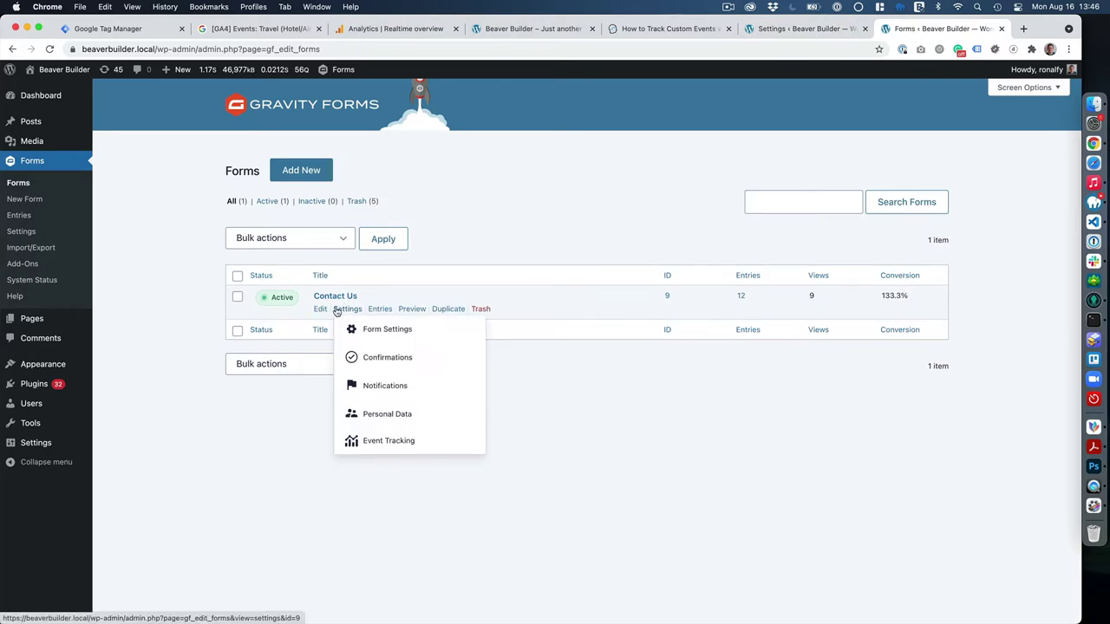
{"action": "left_click", "coordinate": [389, 442]}
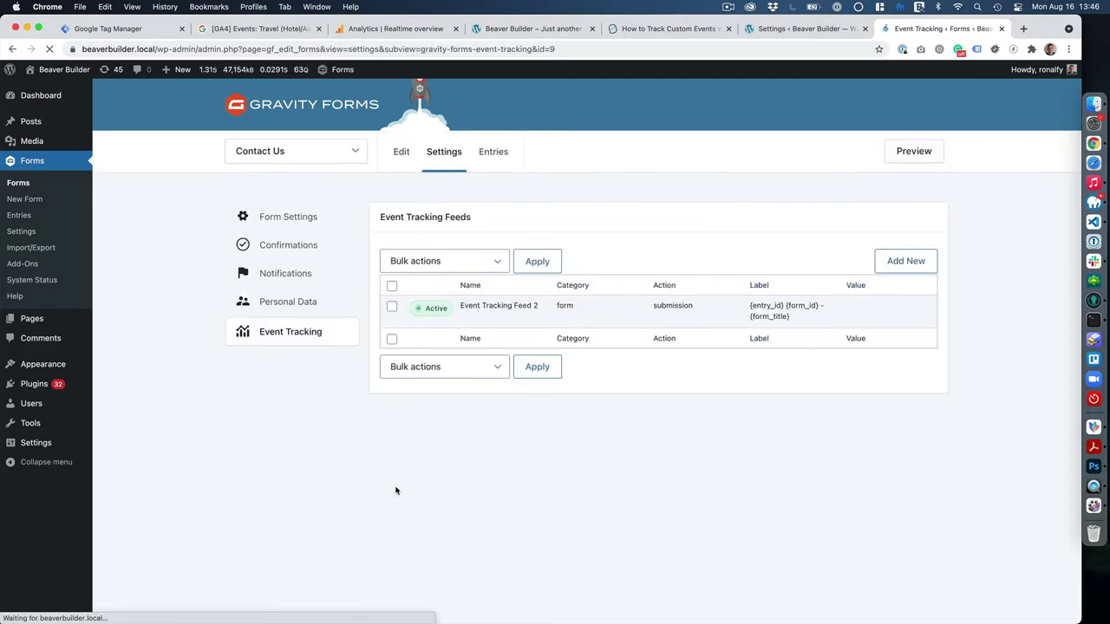
{"action": "left_click", "coordinate": [468, 318]}
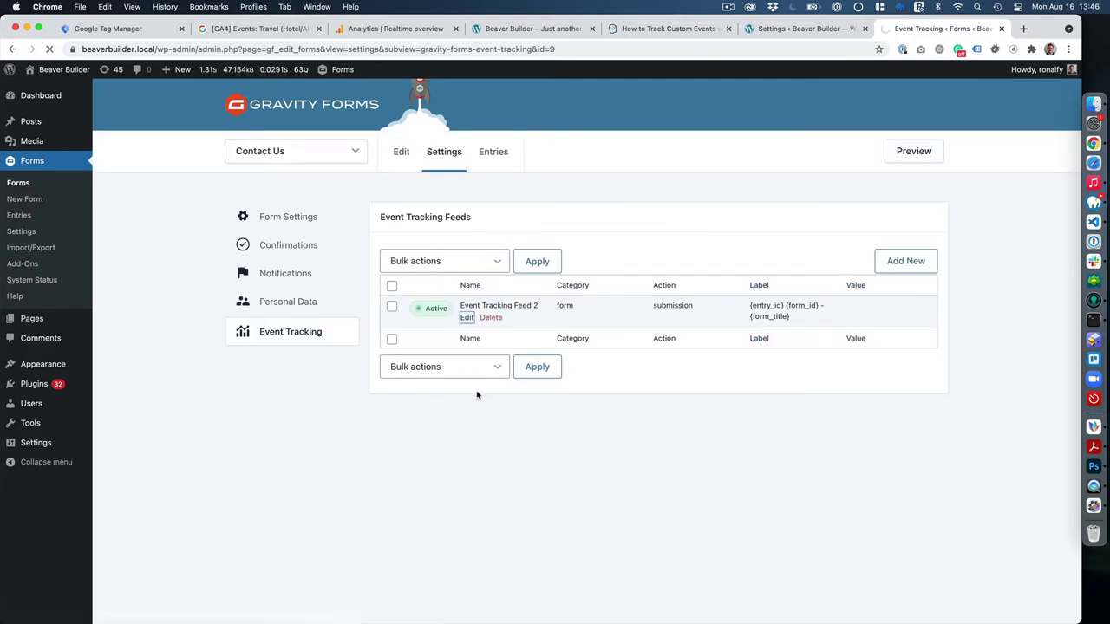
Inspect the feed's Event UA Code, Event Category 'form' and Event Label values.
{"action": "scroll", "coordinate": [508, 401], "scroll_direction": "down", "scroll_amount": 5}
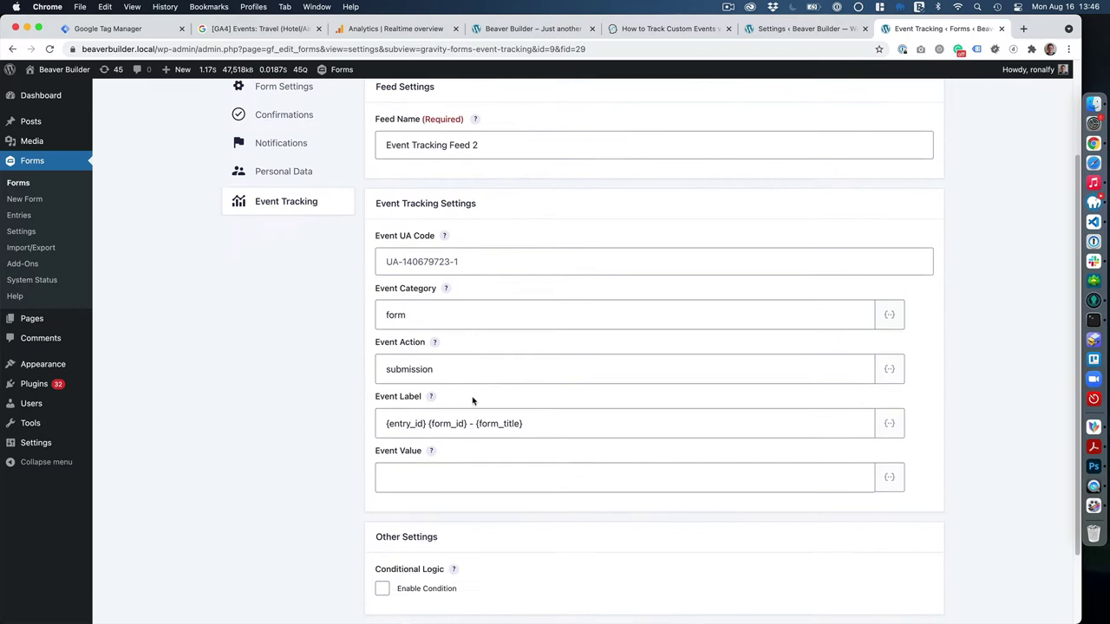
{"action": "left_click", "coordinate": [485, 168]}
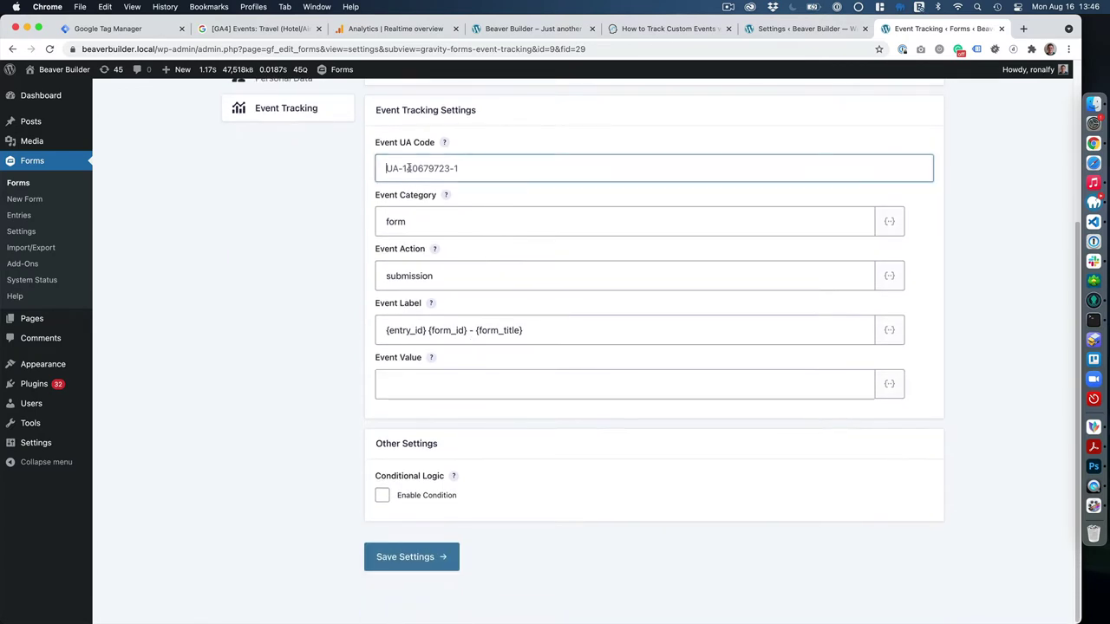
{"action": "left_click", "coordinate": [526, 222]}
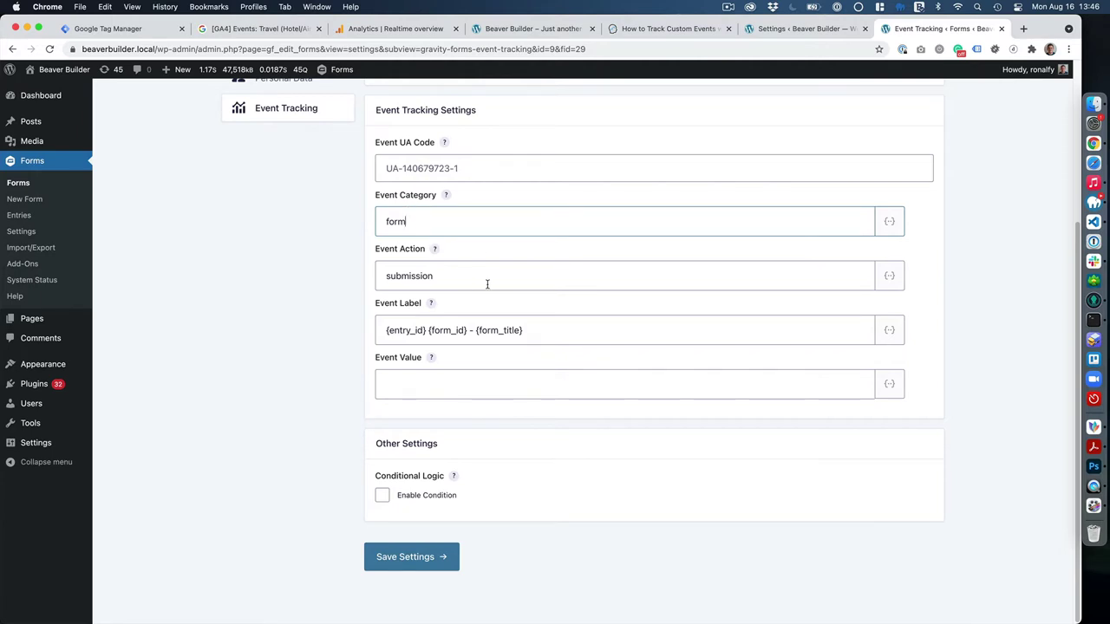
{"action": "triple_click", "coordinate": [558, 338]}
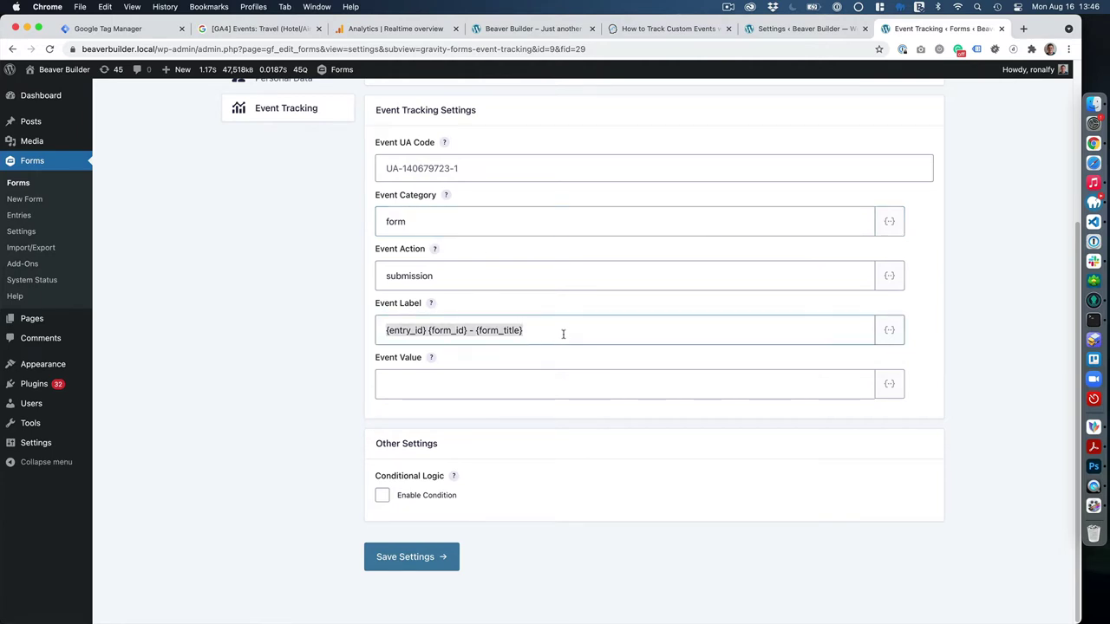
{"action": "left_click", "coordinate": [562, 334]}
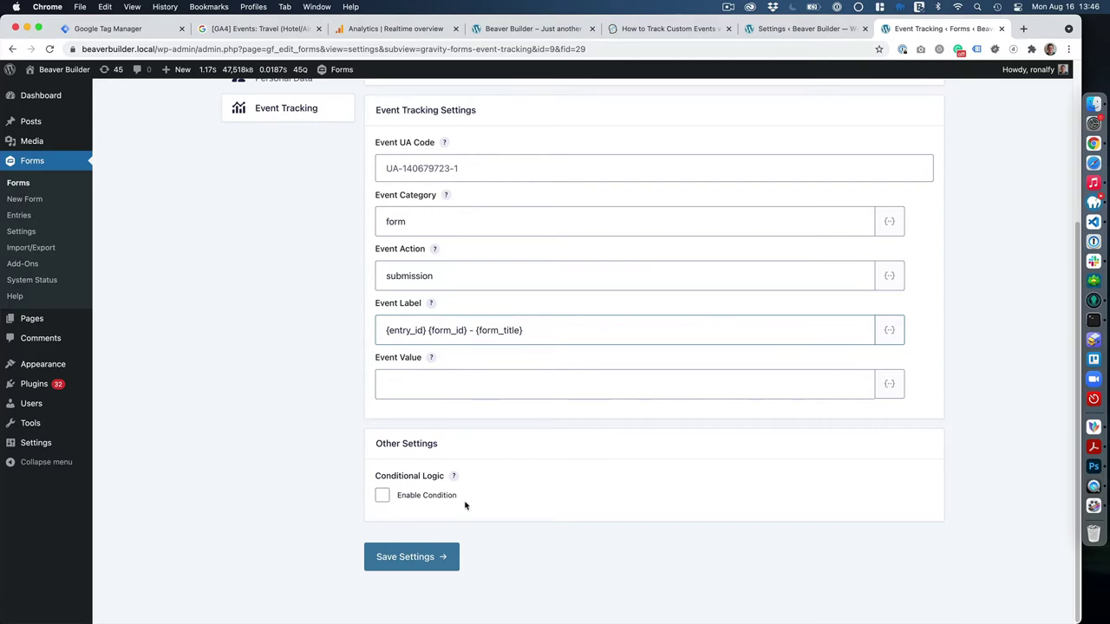
{"action": "scroll", "coordinate": [535, 448], "scroll_direction": "up", "scroll_amount": 1}
{"action": "scroll", "coordinate": [520, 421], "scroll_direction": "up", "scroll_amount": 5}
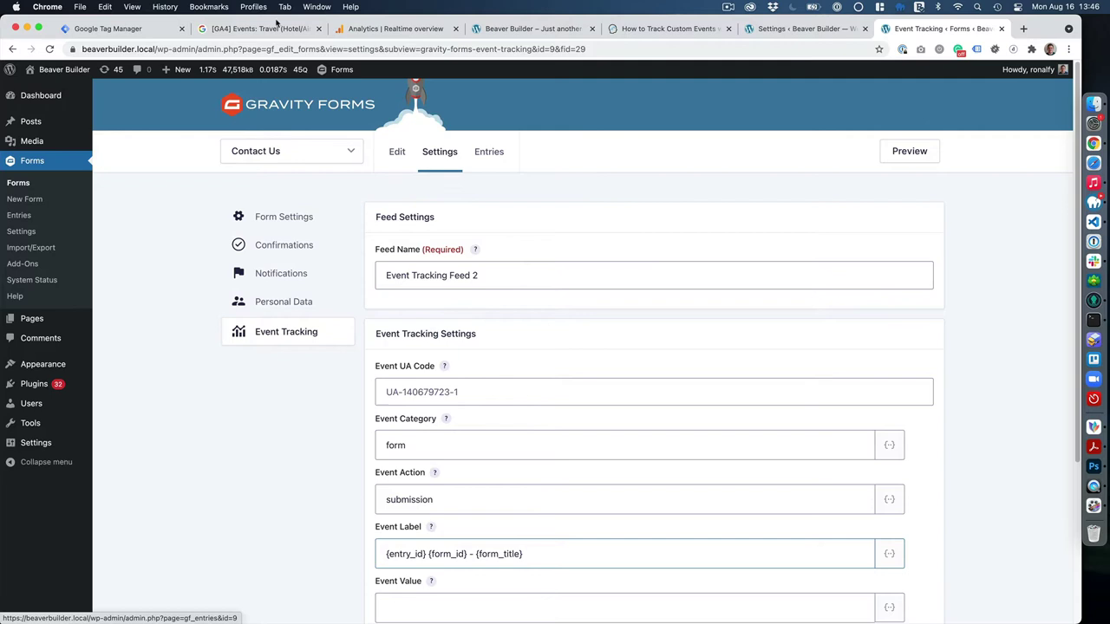
In Tag Manager, review the container's variables and the Custom Event - GFTrackEvent trigger.
{"action": "left_click", "coordinate": [130, 29]}
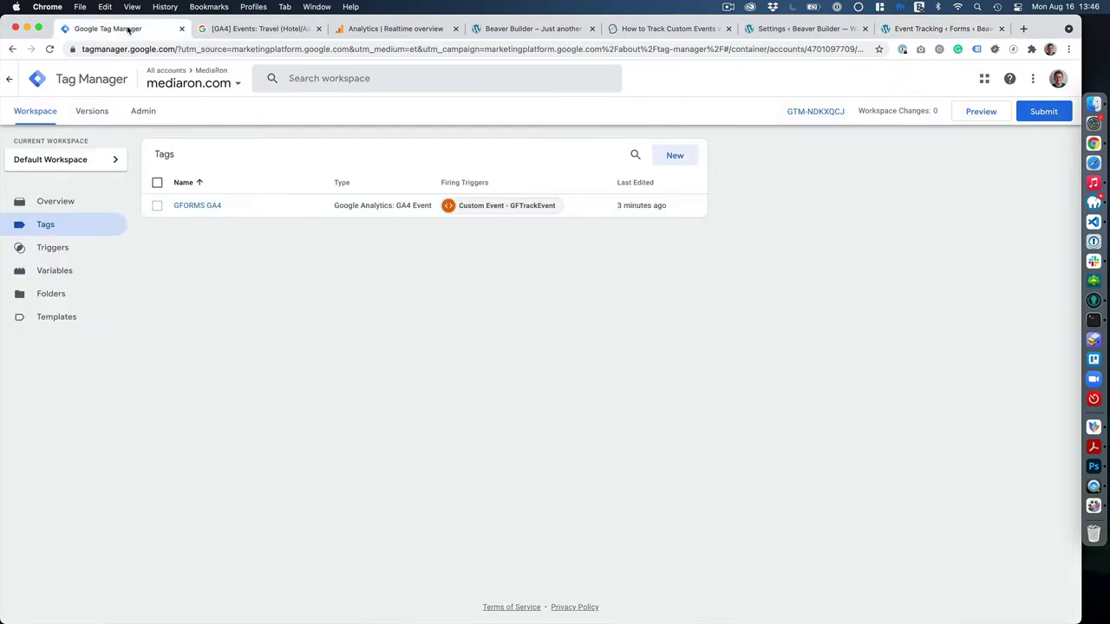
{"action": "left_click", "coordinate": [65, 275]}
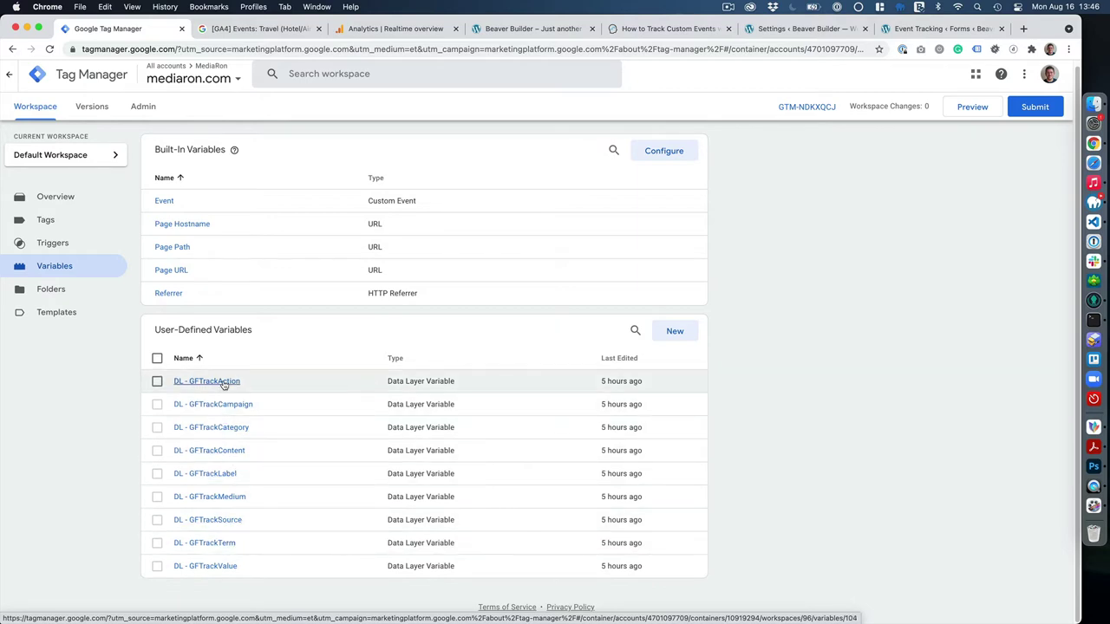
{"action": "left_click", "coordinate": [70, 245]}
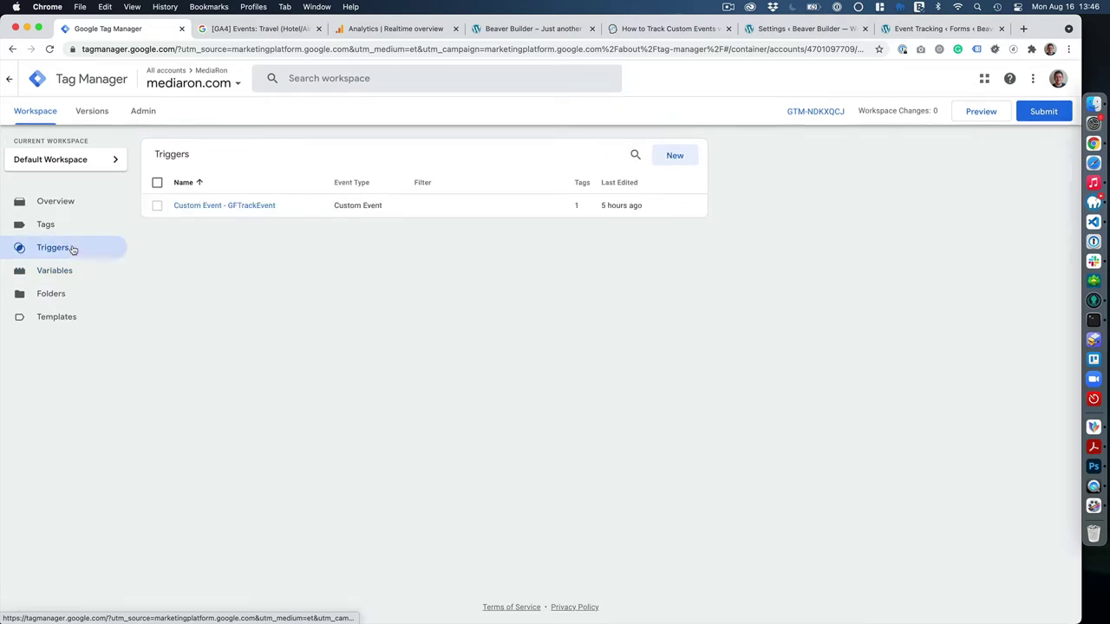
{"action": "left_click", "coordinate": [230, 207]}
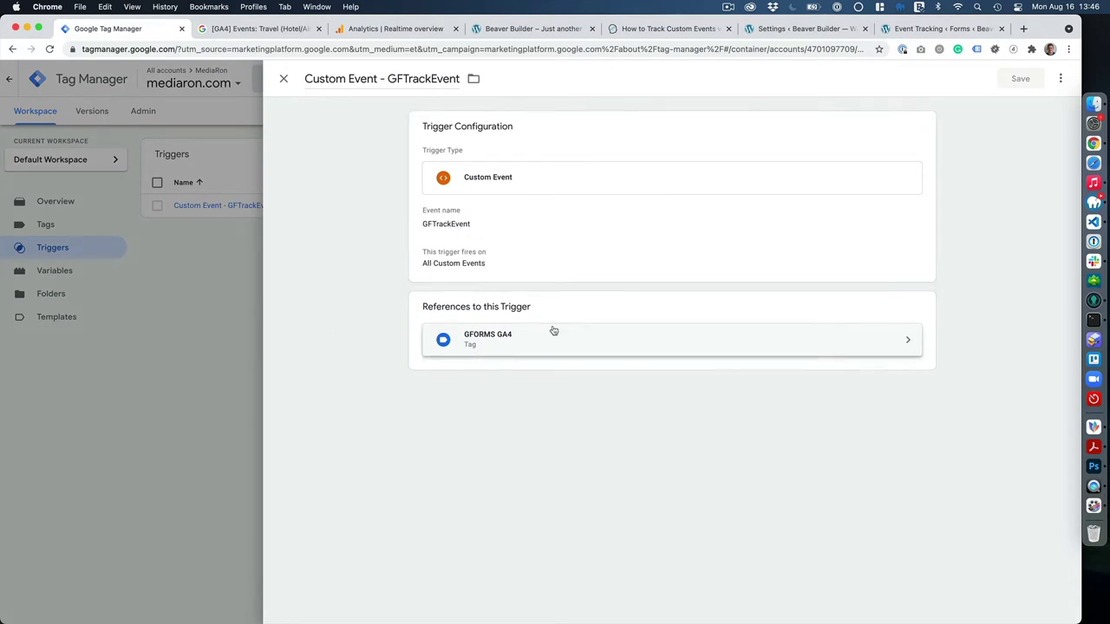
{"action": "left_click", "coordinate": [282, 78]}
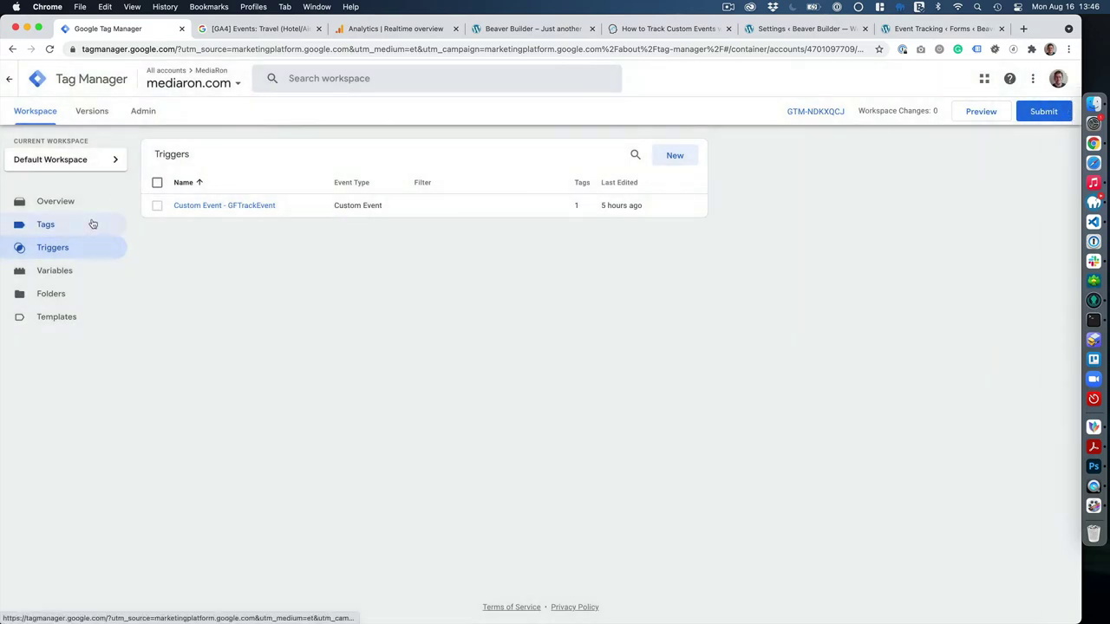
Open the GFORMS GA4 tag and review its gforms_submission event and GFTrack parameters.
{"action": "left_click", "coordinate": [92, 224]}
{"action": "left_click", "coordinate": [210, 205]}
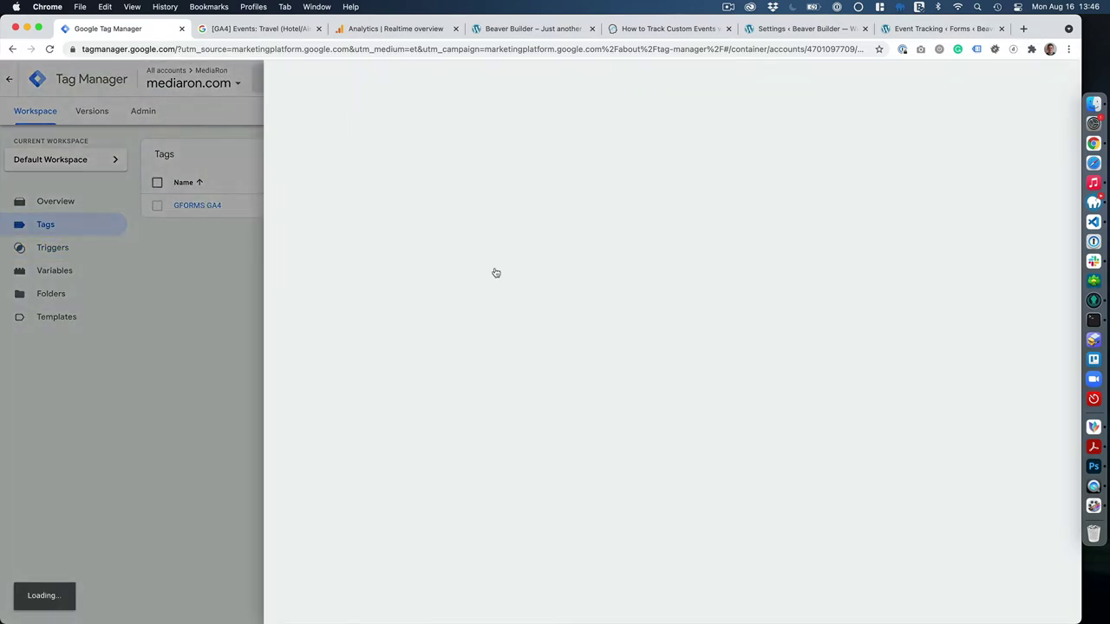
{"action": "scroll", "coordinate": [541, 418], "scroll_direction": "down", "scroll_amount": 4}
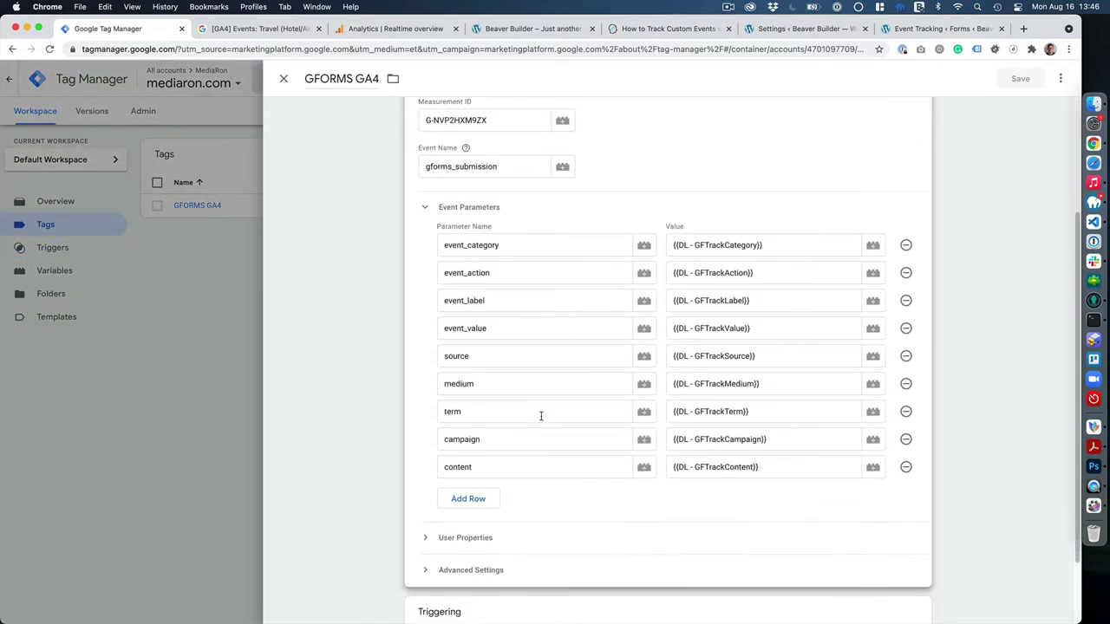
{"action": "scroll", "coordinate": [724, 403], "scroll_direction": "down", "scroll_amount": 2}
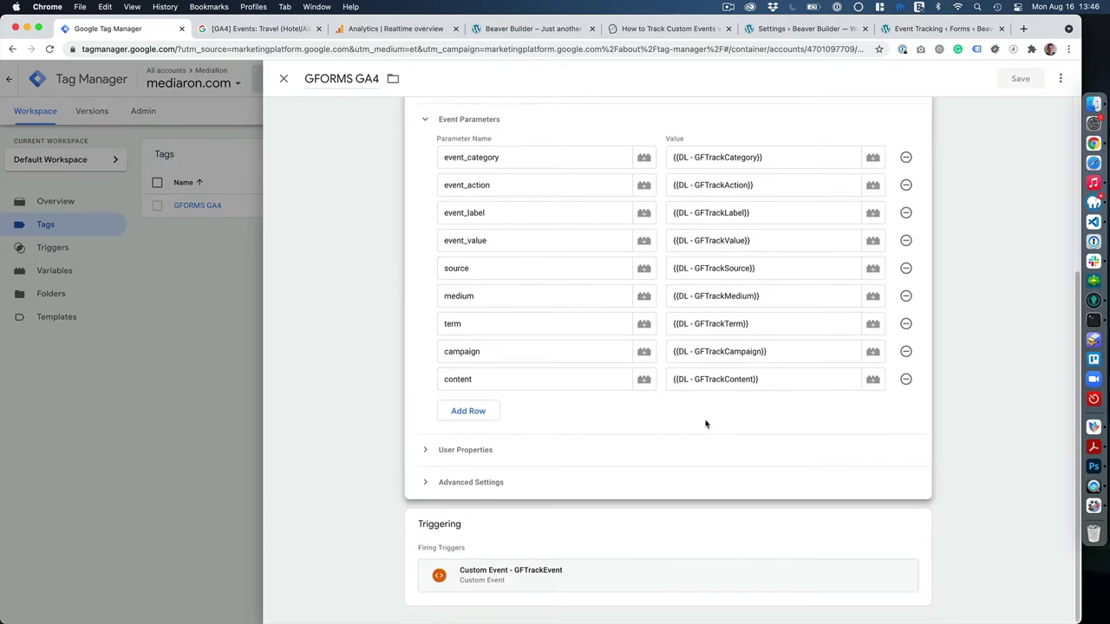
{"action": "scroll", "coordinate": [609, 457], "scroll_direction": "up", "scroll_amount": 4}
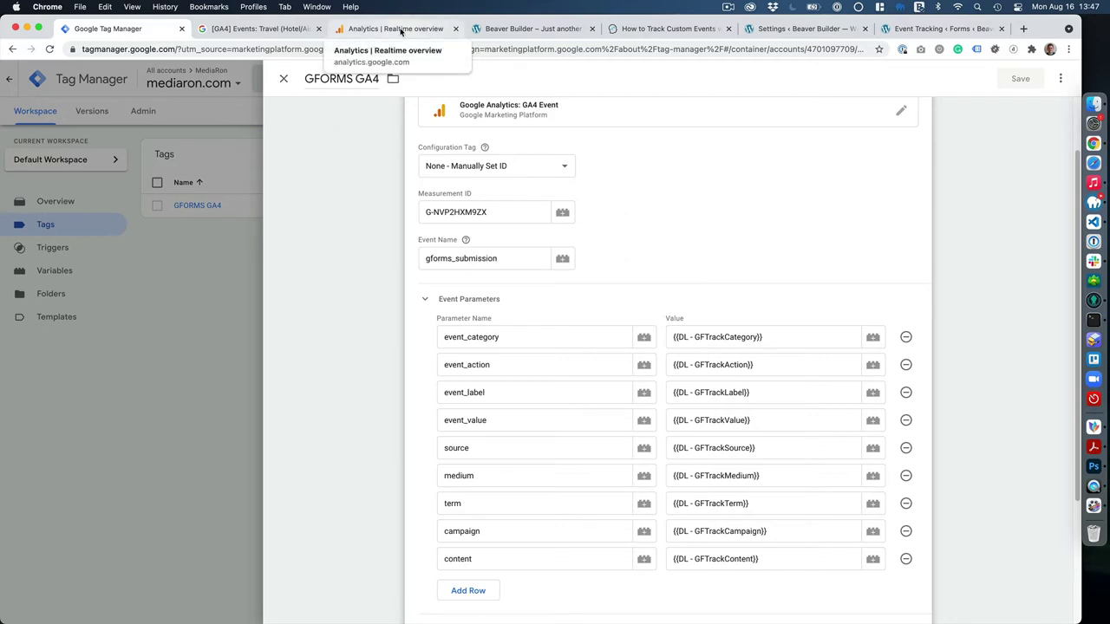
Glance at the Realtime report and event tracking settings, then go to the Contact Us page.
{"action": "left_click", "coordinate": [401, 31]}
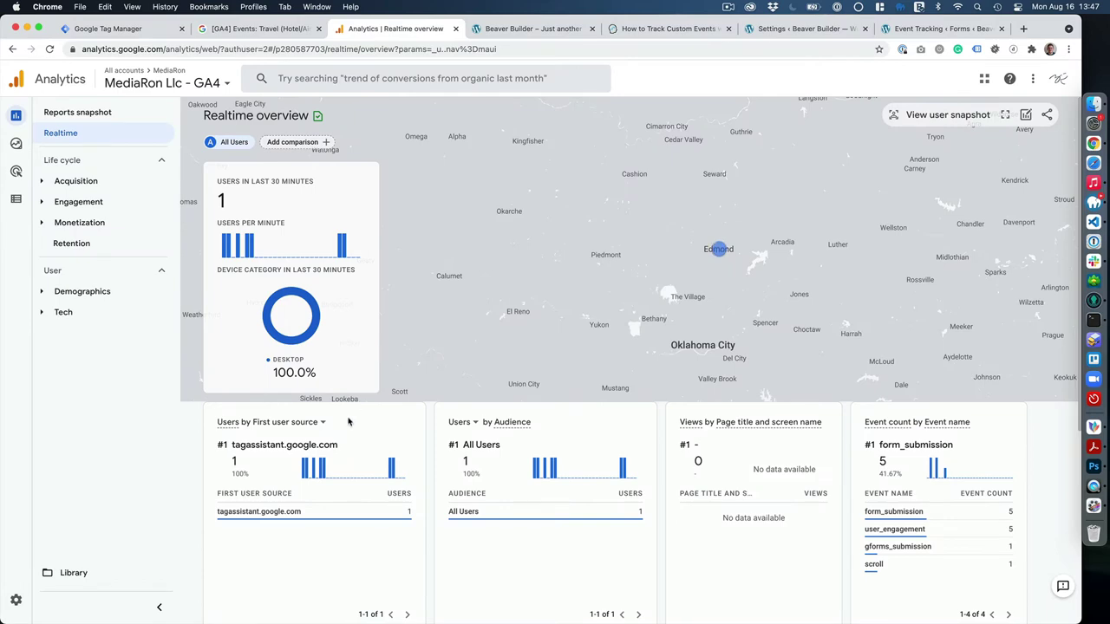
{"action": "scroll", "coordinate": [354, 403], "scroll_direction": "down", "scroll_amount": 5}
{"action": "scroll", "coordinate": [351, 416], "scroll_direction": "up", "scroll_amount": 2}
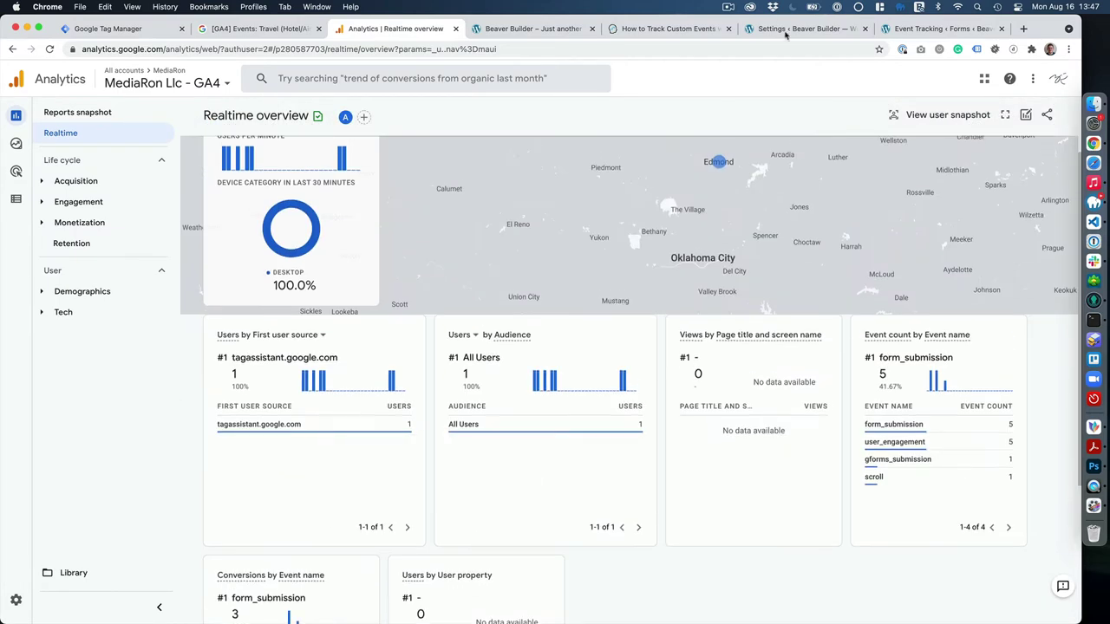
{"action": "left_click", "coordinate": [767, 31]}
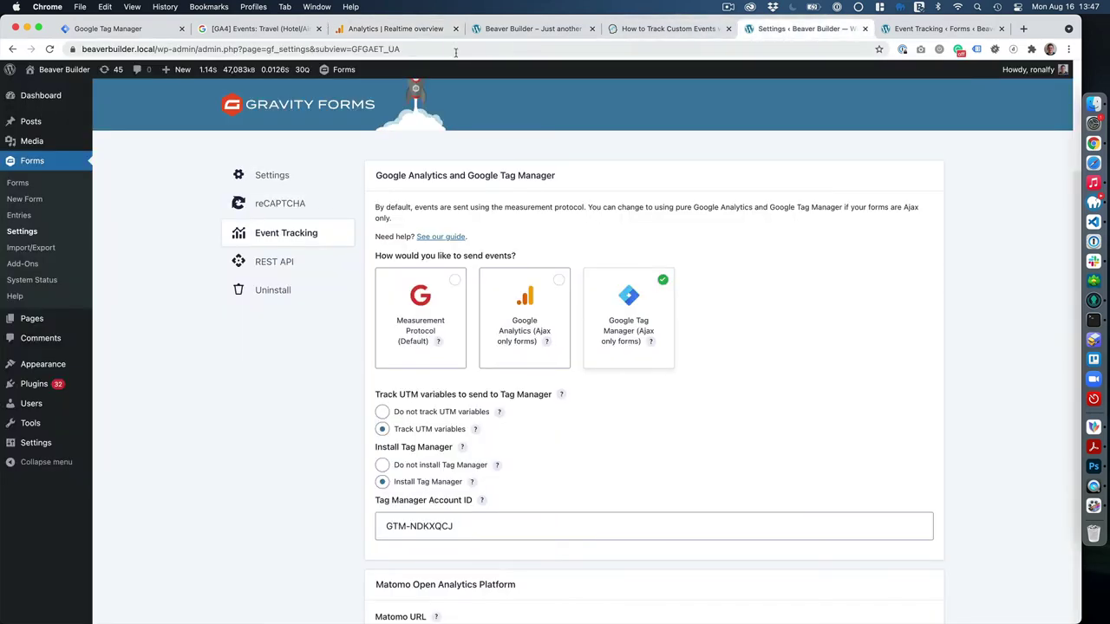
{"action": "left_click", "coordinate": [530, 31]}
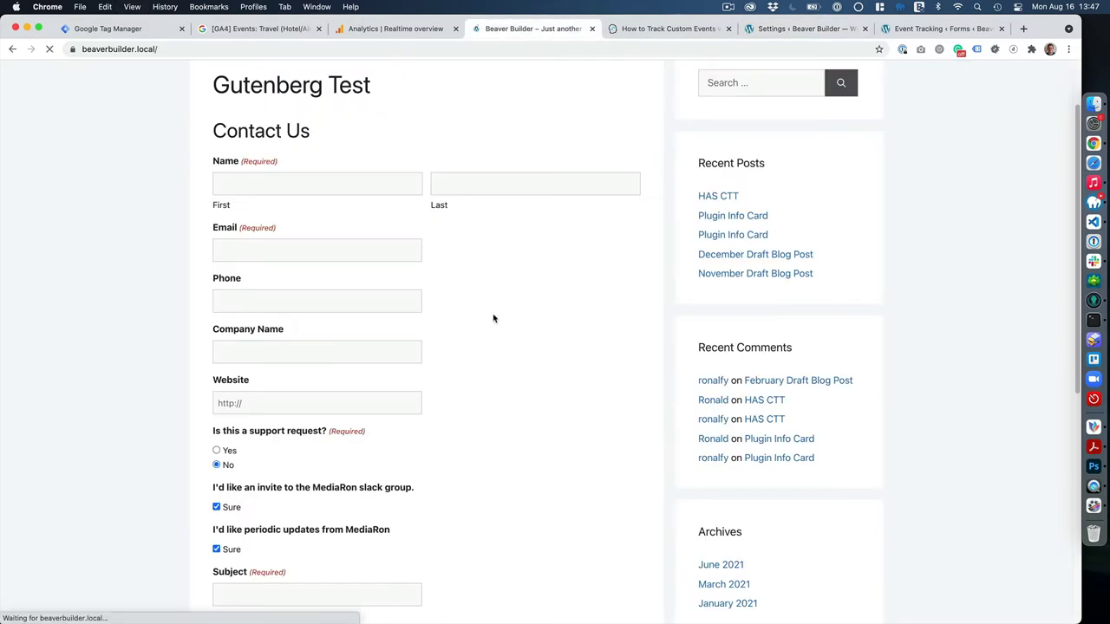
Open DevTools, empty the cache with a hard reload, and enlarge the page area.
{"action": "right_click", "coordinate": [500, 279]}
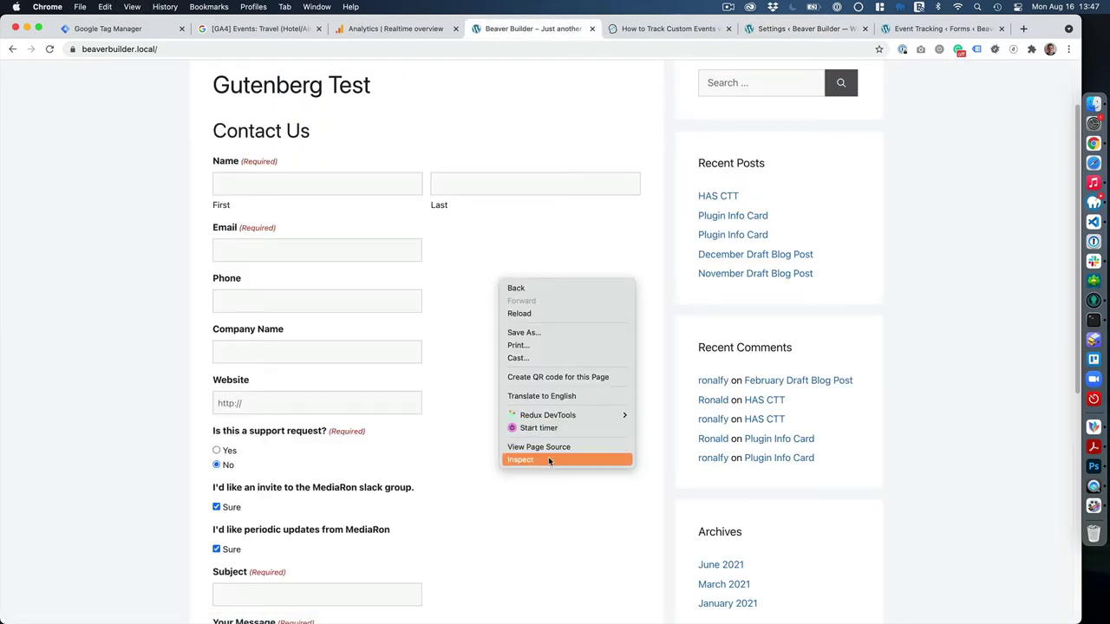
{"action": "left_click", "coordinate": [549, 459]}
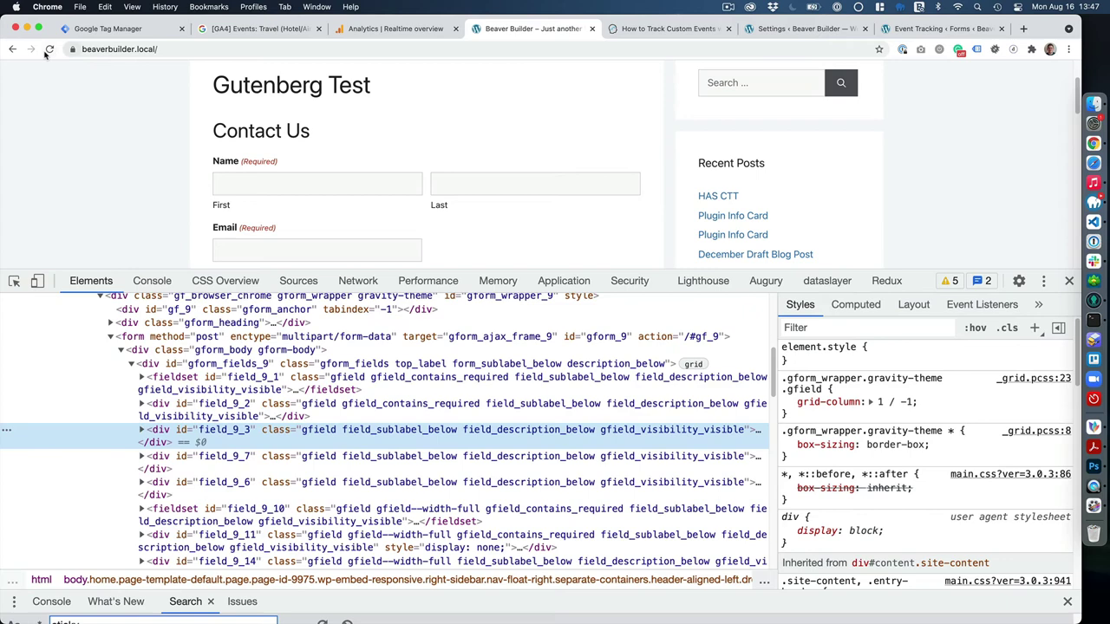
{"action": "right_click", "coordinate": [49, 49]}
{"action": "left_click", "coordinate": [67, 104]}
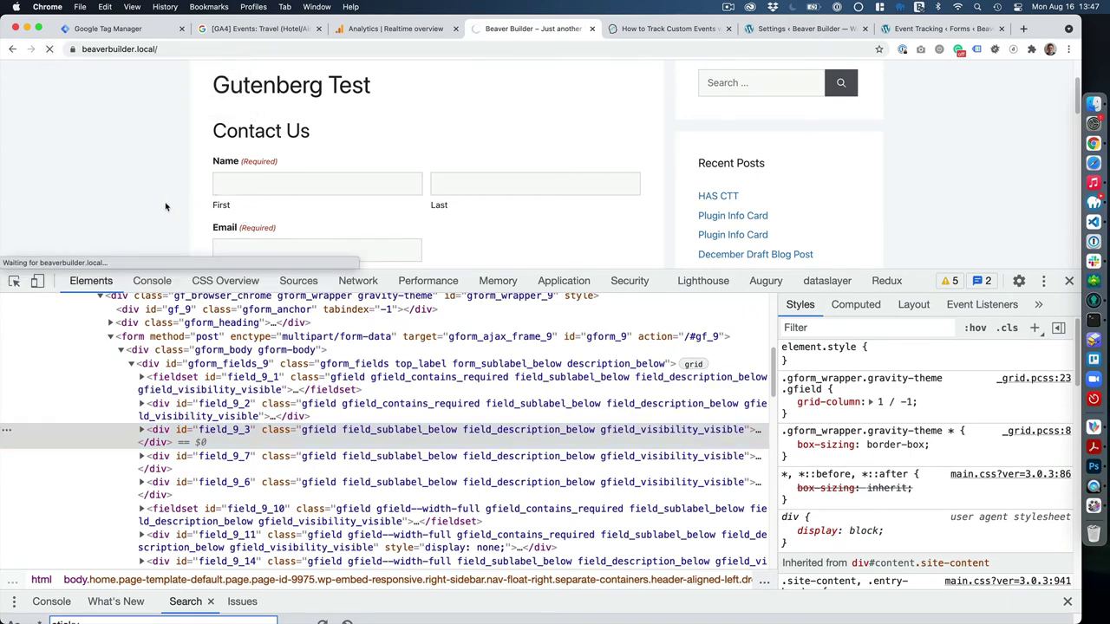
{"action": "left_click_drag", "start_coordinate": [528, 269], "coordinate": [531, 383]}
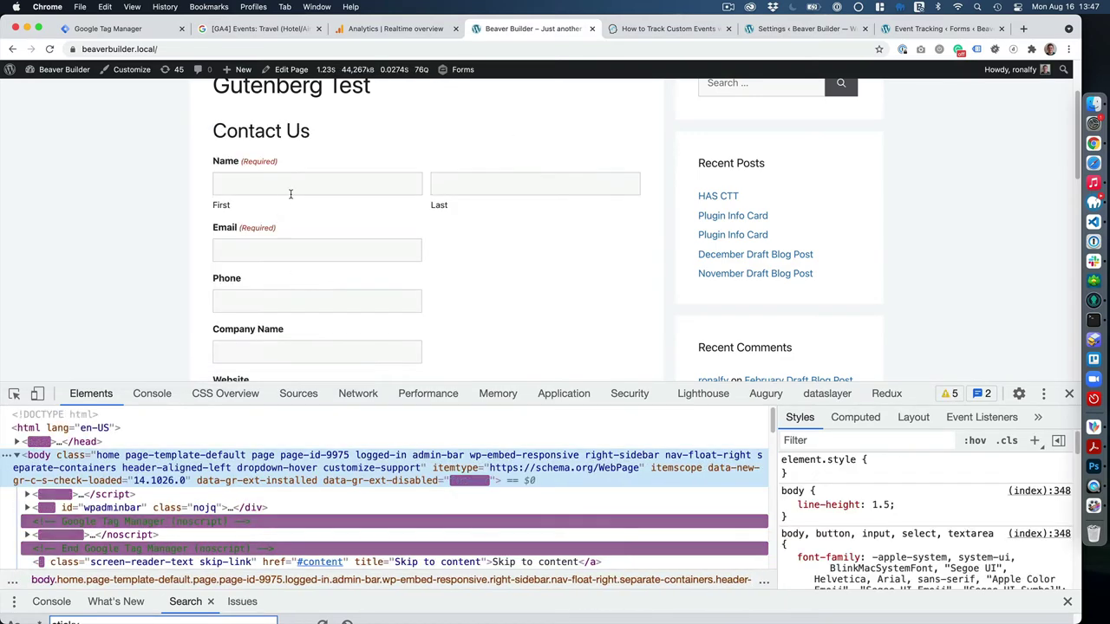
Enter the contact's first name, last name and e-mail address in the form.
{"action": "left_click", "coordinate": [291, 190]}
{"action": "type", "text": "Ronald"}
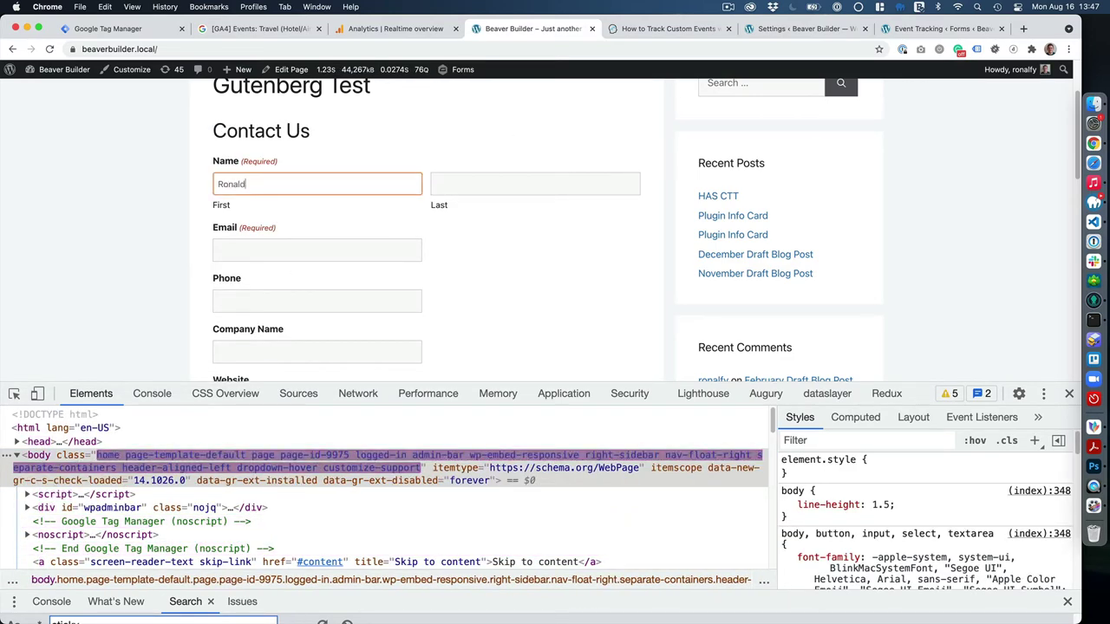
{"action": "left_click", "coordinate": [535, 184]}
{"action": "type", "text": "Huereca"}
{"action": "key", "text": "Tab"}
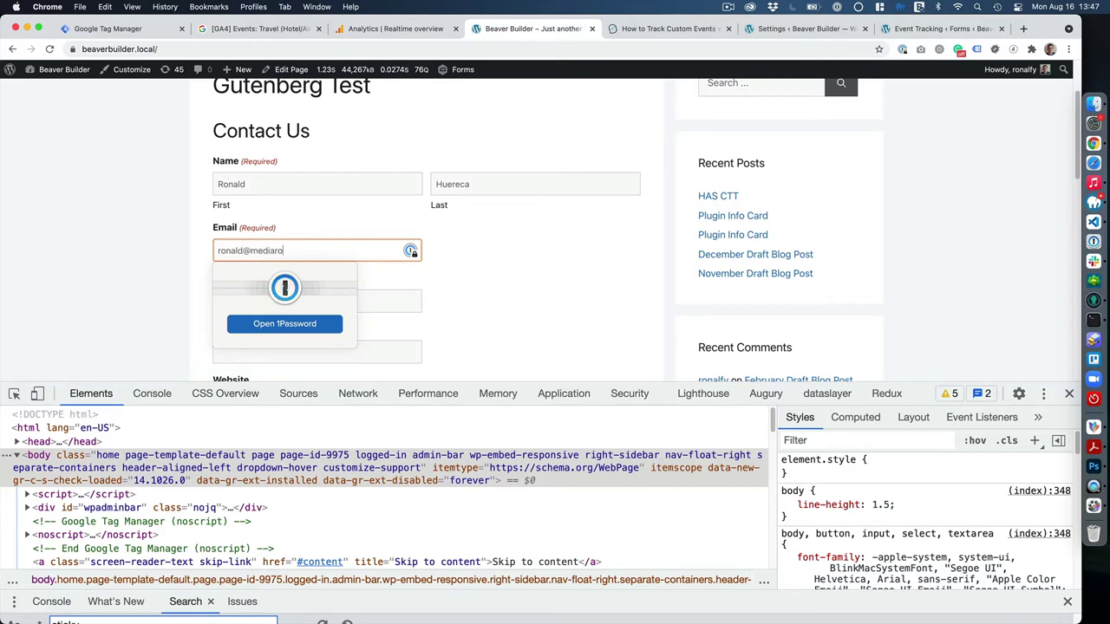
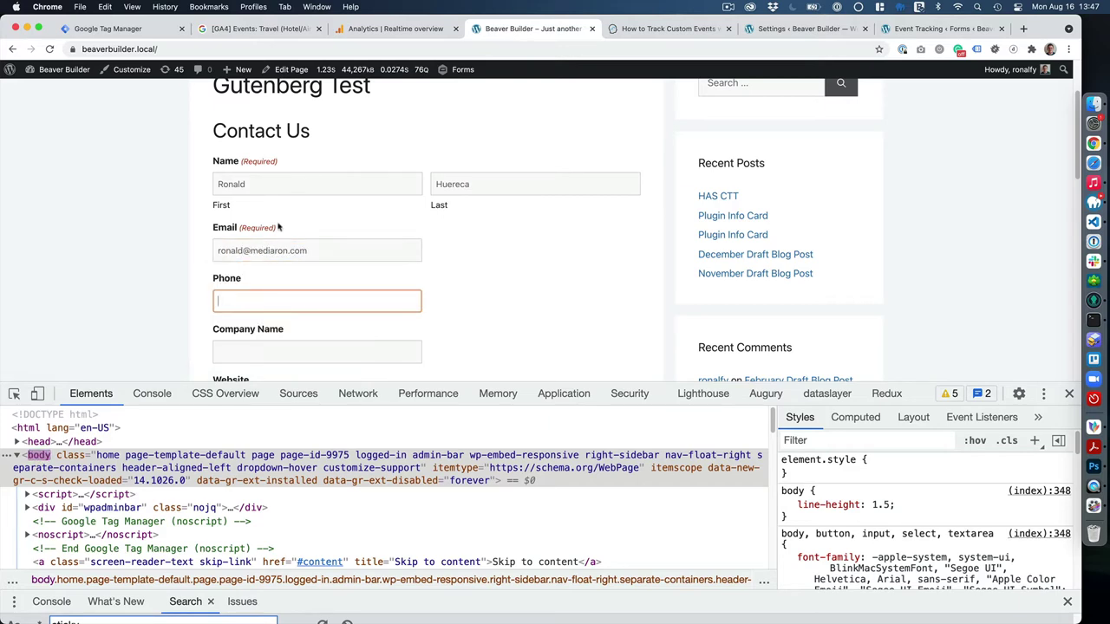
Untick the Slack invite and periodic updates boxes, enter 'test' as subject and message, and submit.
{"action": "scroll", "coordinate": [277, 242], "scroll_direction": "down", "scroll_amount": 5}
{"action": "left_click", "coordinate": [216, 222]}
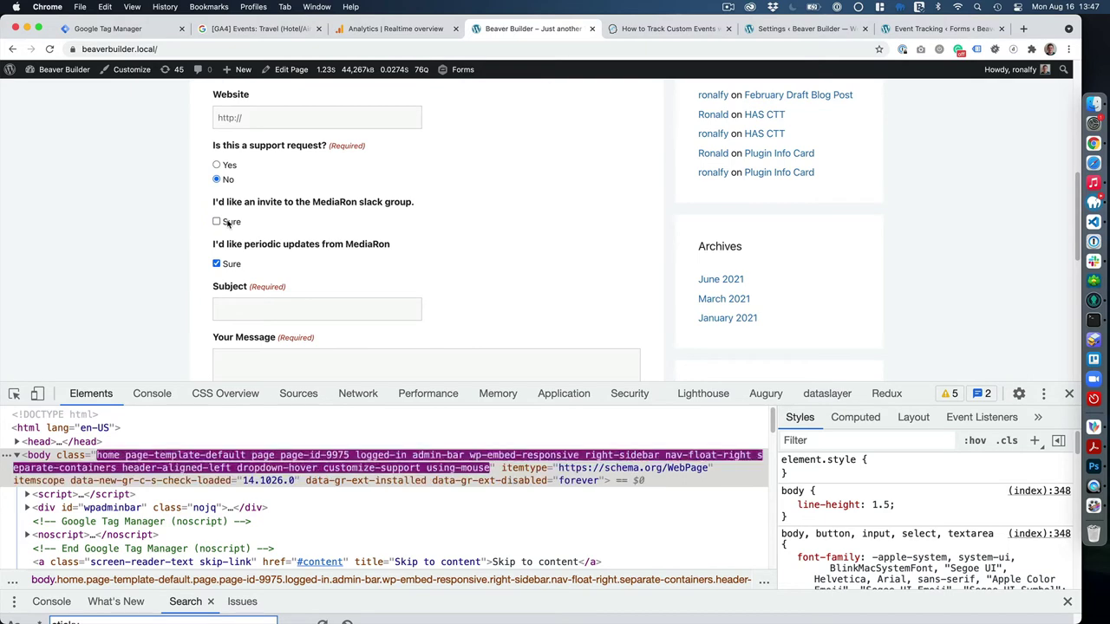
{"action": "left_click", "coordinate": [217, 263]}
{"action": "left_click", "coordinate": [247, 310]}
{"action": "type", "text": "test"}
{"action": "scroll", "coordinate": [235, 303], "scroll_direction": "down", "scroll_amount": 4}
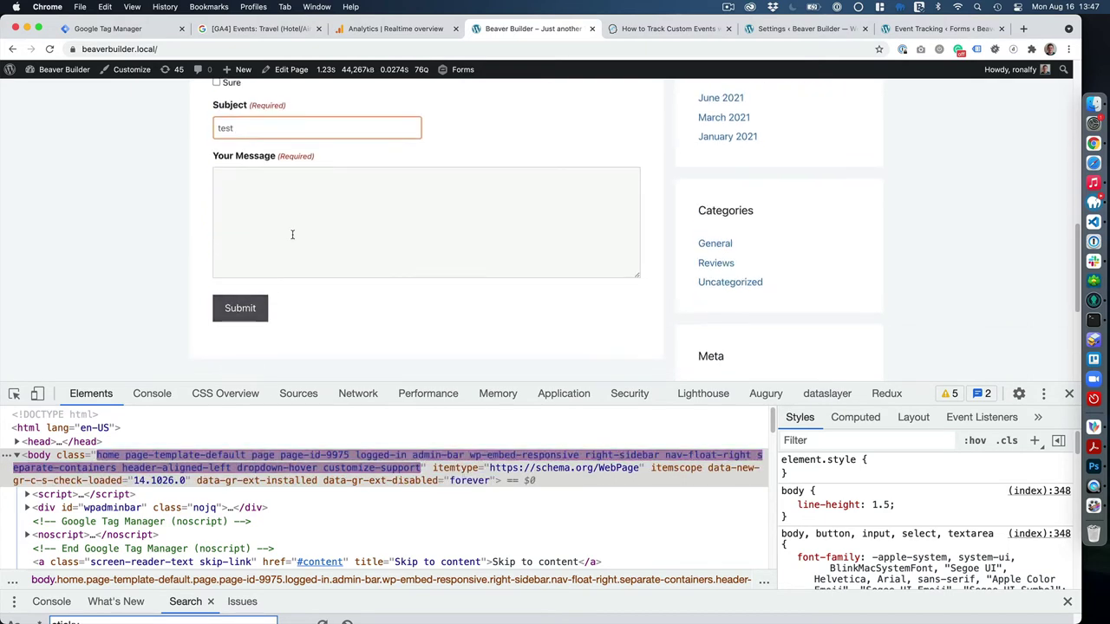
{"action": "left_click", "coordinate": [293, 235]}
{"action": "type", "text": "test"}
{"action": "left_click", "coordinate": [243, 309]}
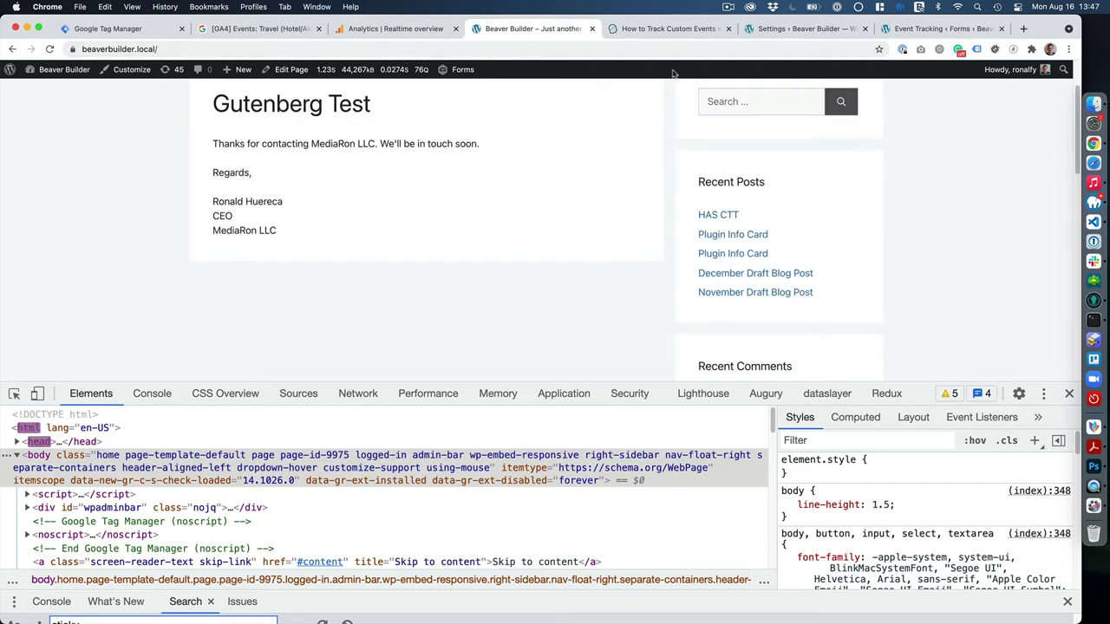
Check the Realtime Event count by Event name card showing gforms_submission at 2.
{"action": "left_click", "coordinate": [386, 32]}
{"action": "scroll", "coordinate": [304, 309], "scroll_direction": "up", "scroll_amount": 2}
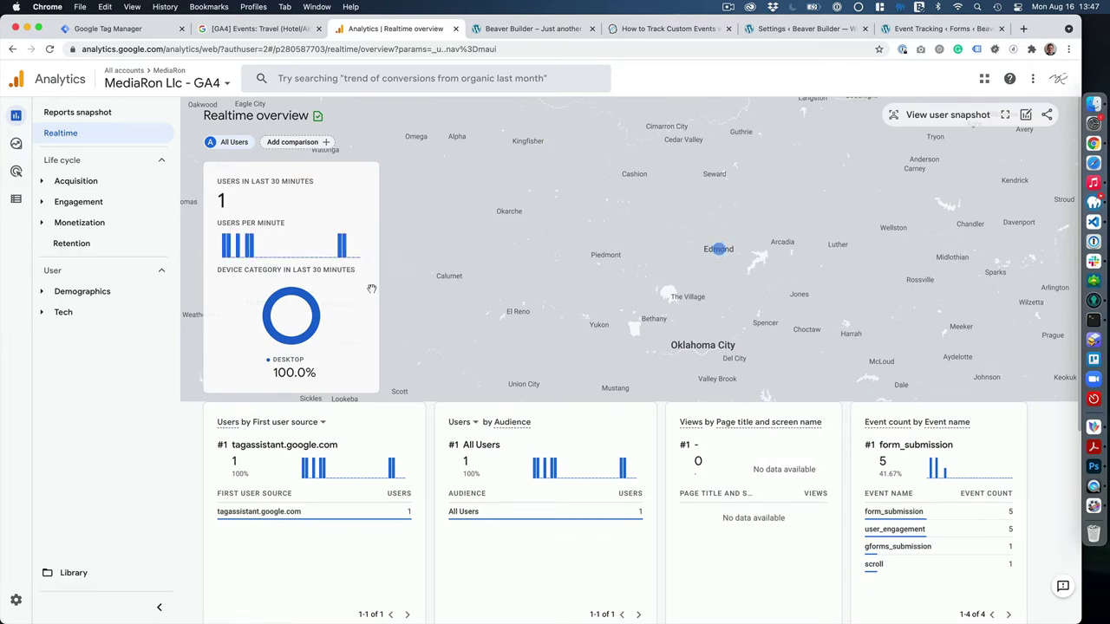
{"action": "scroll", "coordinate": [352, 332], "scroll_direction": "down", "scroll_amount": 3}
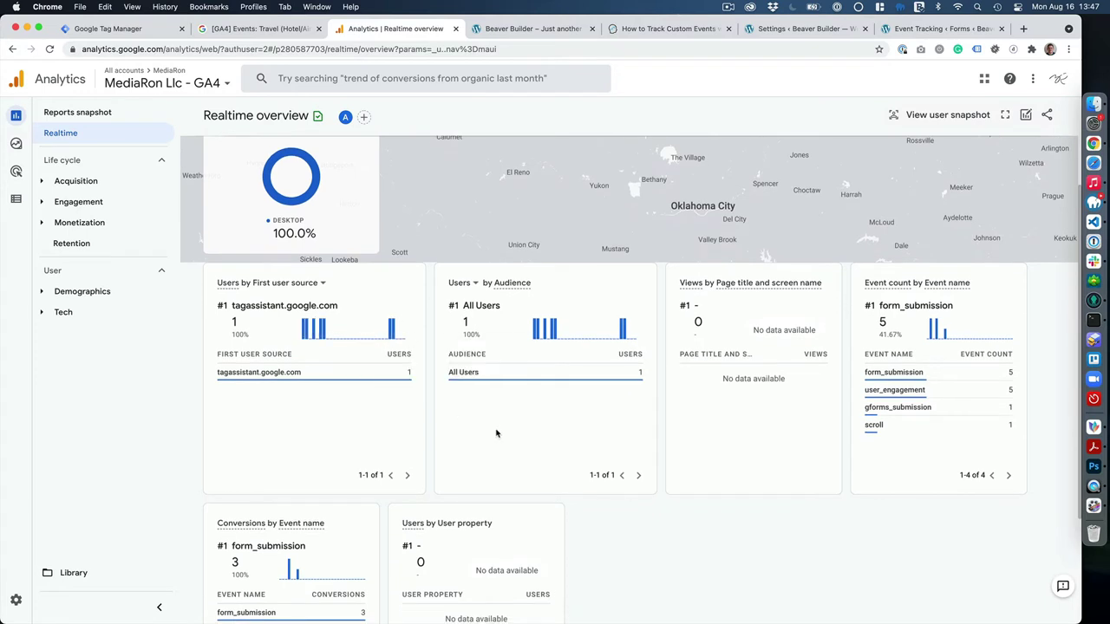
{"action": "scroll", "coordinate": [494, 431], "scroll_direction": "down", "scroll_amount": 2}
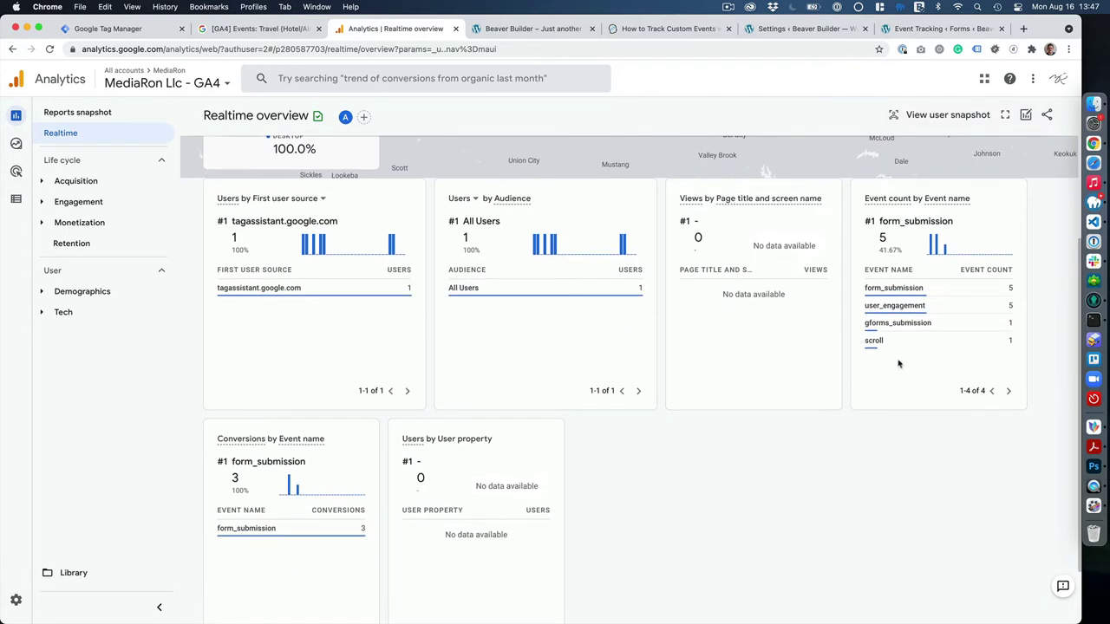
{"action": "mouse_move", "coordinate": [893, 289]}
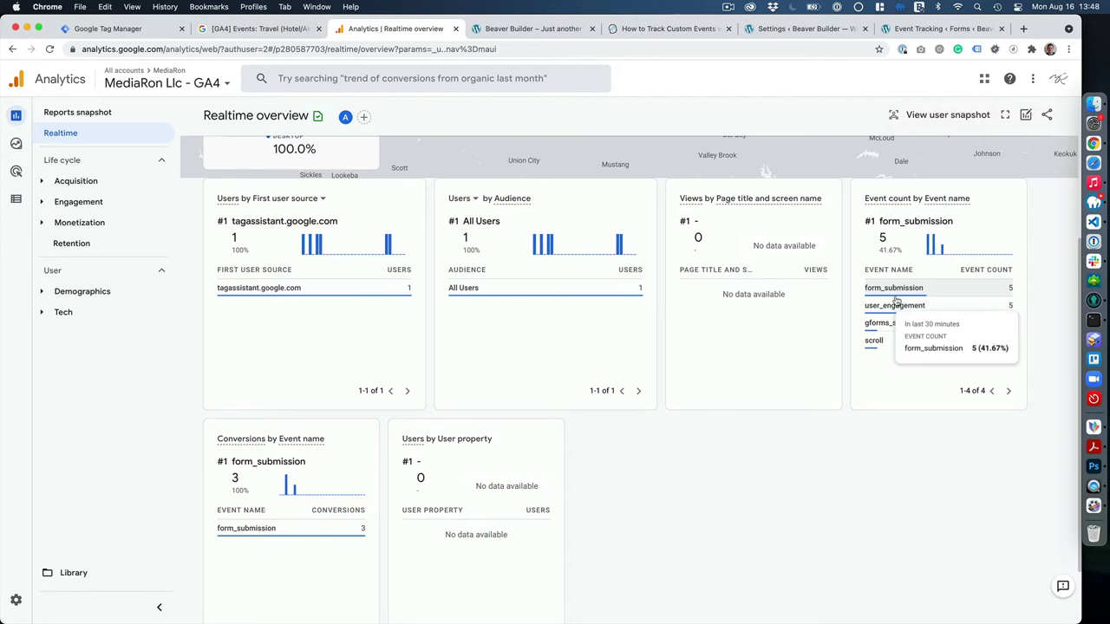
{"action": "mouse_move", "coordinate": [899, 327]}
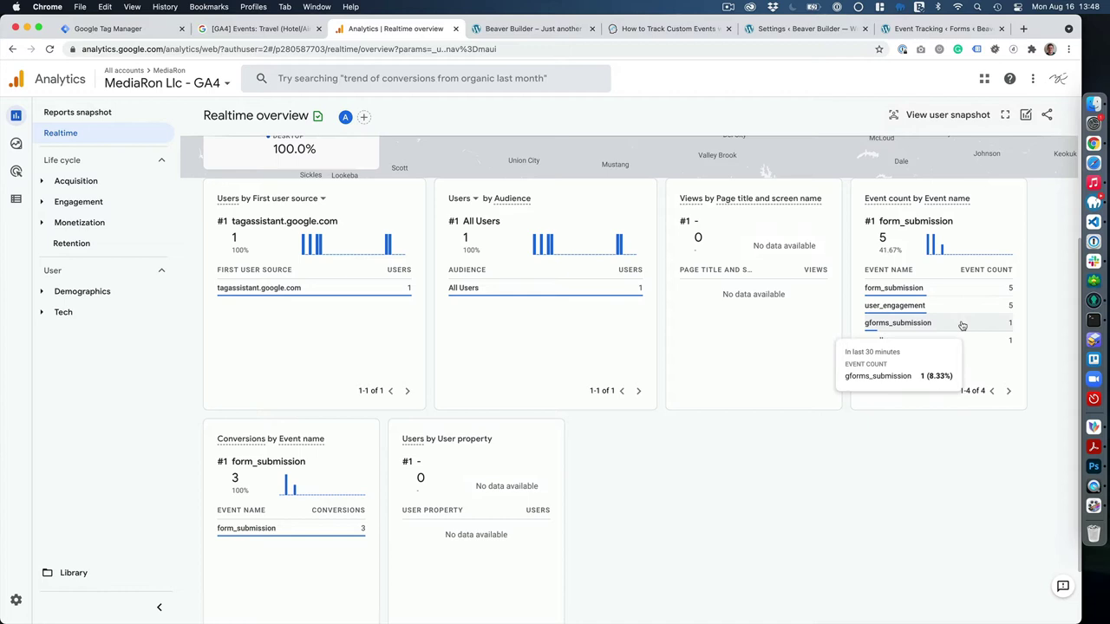
{"action": "mouse_move", "coordinate": [978, 340]}
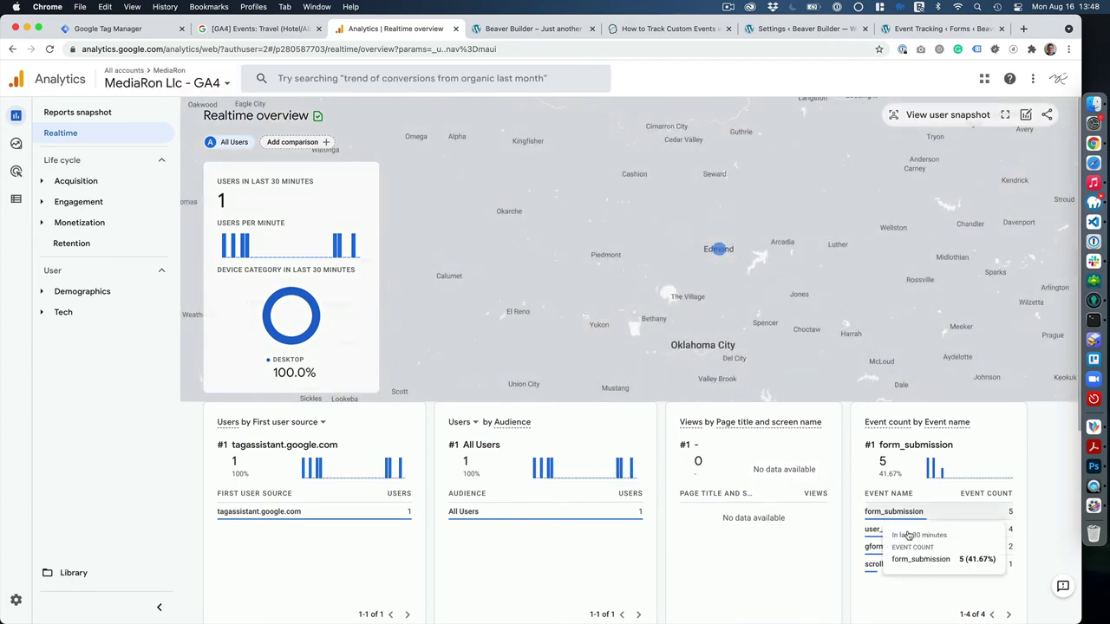
{"action": "scroll", "coordinate": [906, 556], "scroll_direction": "down", "scroll_amount": 5}
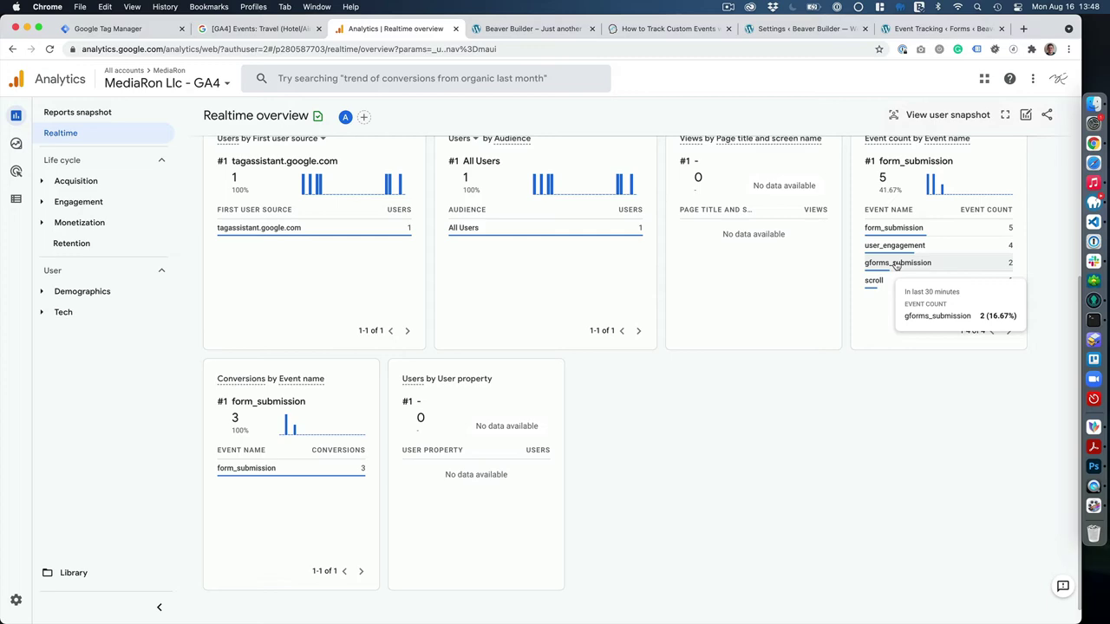
Drill into gforms_submission and view campaign, content, event_action, event_label and event_value parameter values.
{"action": "left_click", "coordinate": [898, 262]}
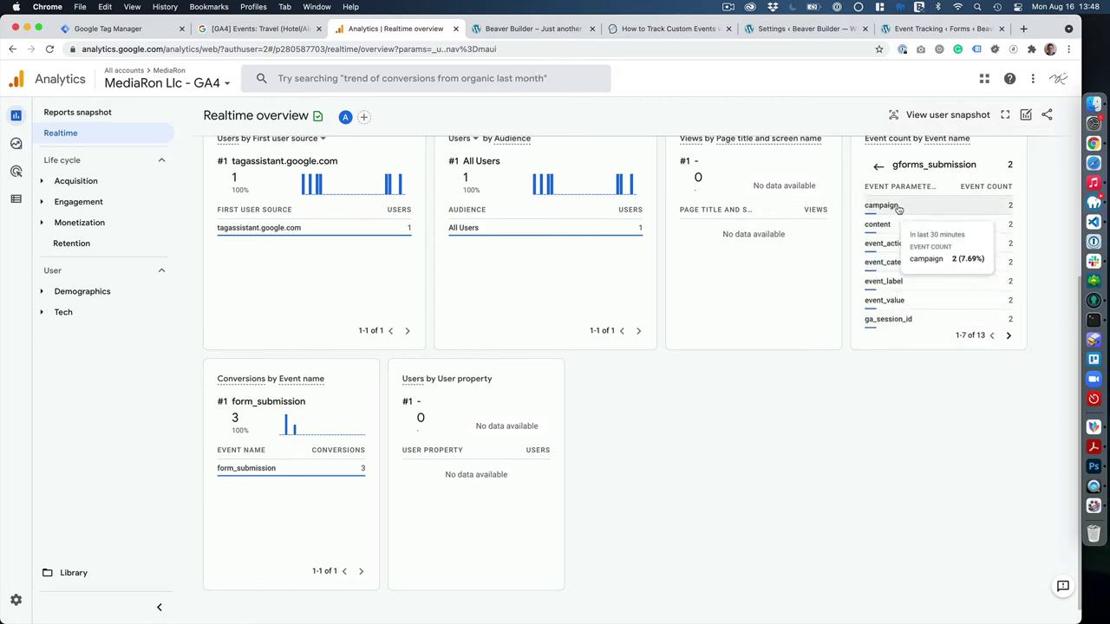
{"action": "left_click", "coordinate": [898, 209]}
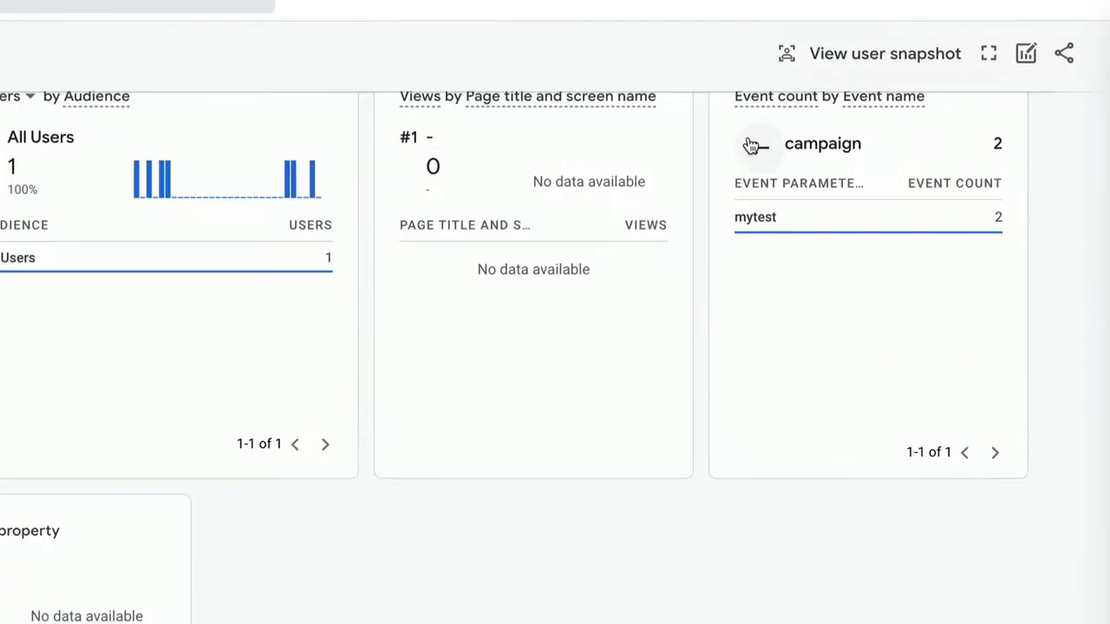
{"action": "left_click", "coordinate": [751, 145]}
{"action": "left_click", "coordinate": [801, 265]}
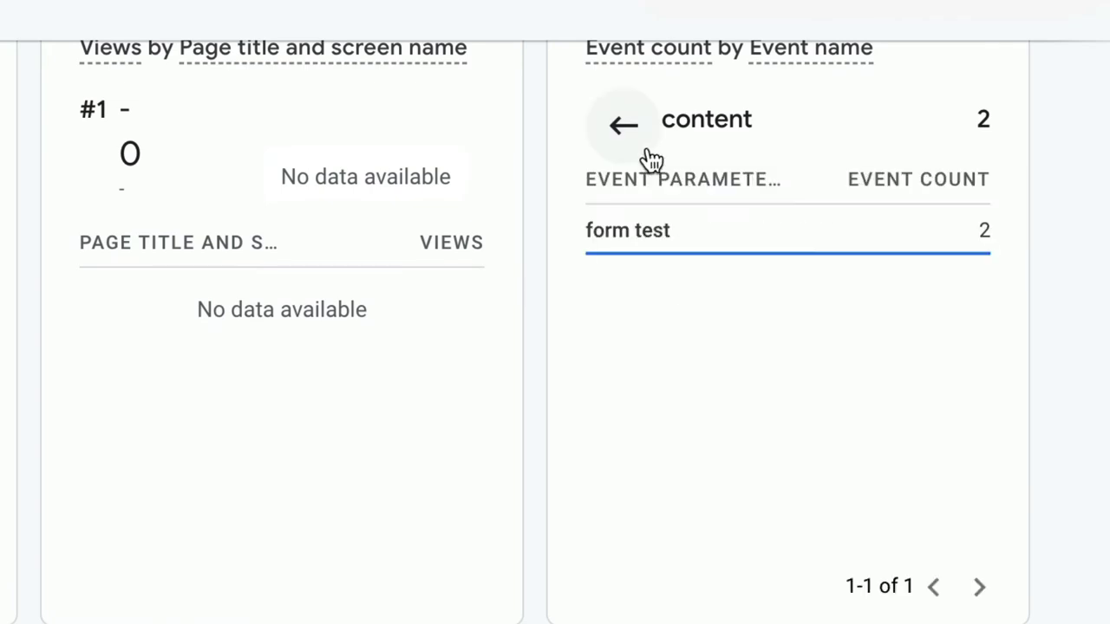
{"action": "left_click", "coordinate": [621, 136]}
{"action": "left_click", "coordinate": [663, 348]}
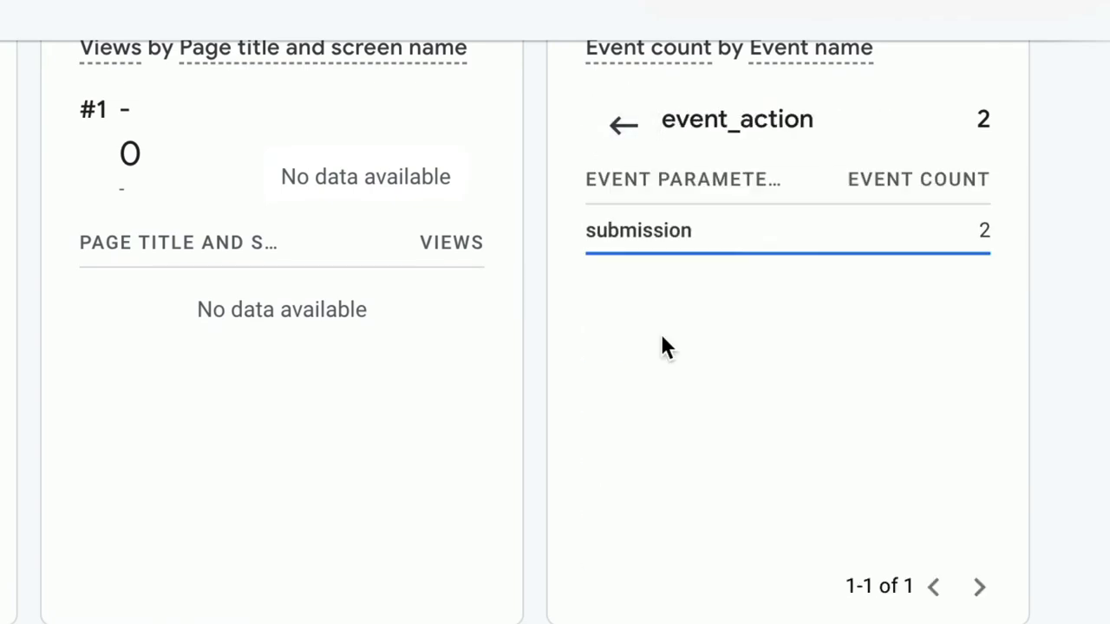
{"action": "left_click", "coordinate": [612, 124]}
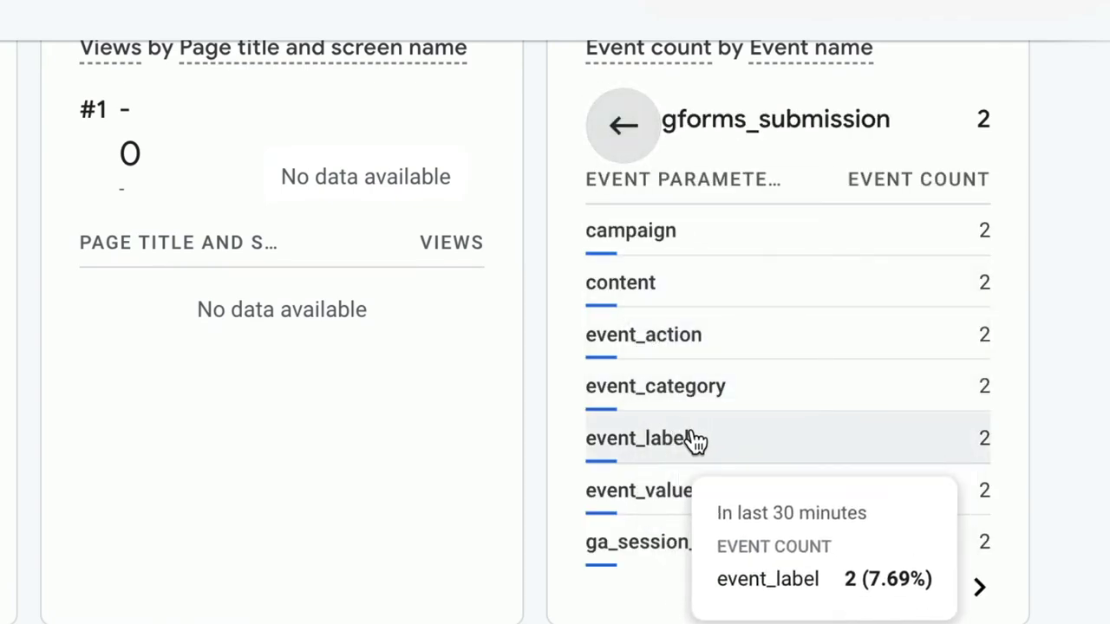
{"action": "left_click", "coordinate": [682, 441]}
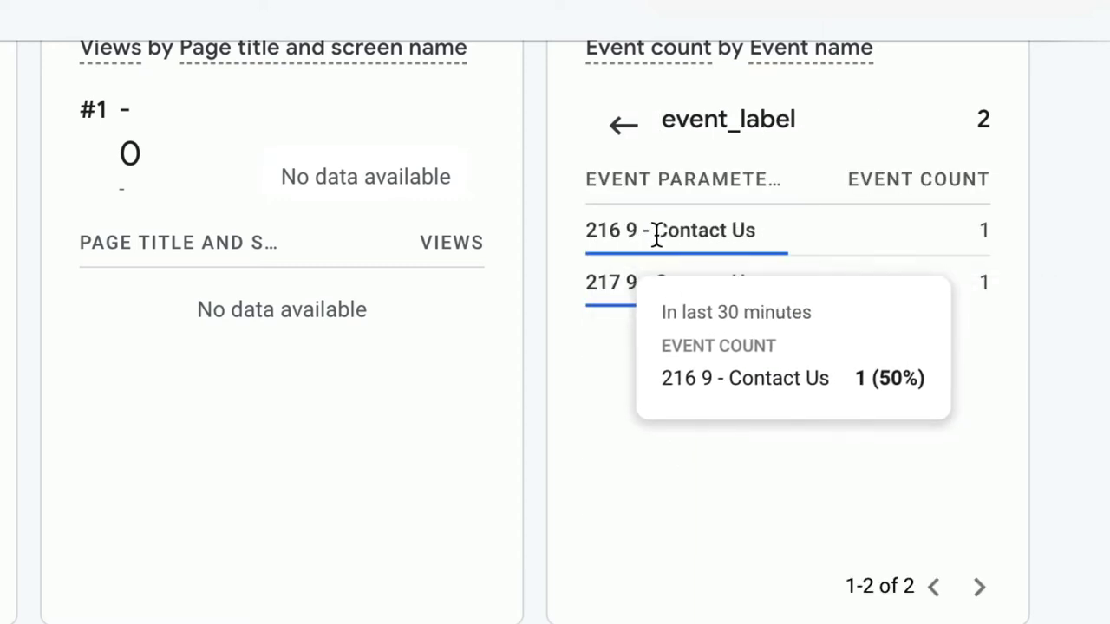
{"action": "left_click", "coordinate": [620, 127]}
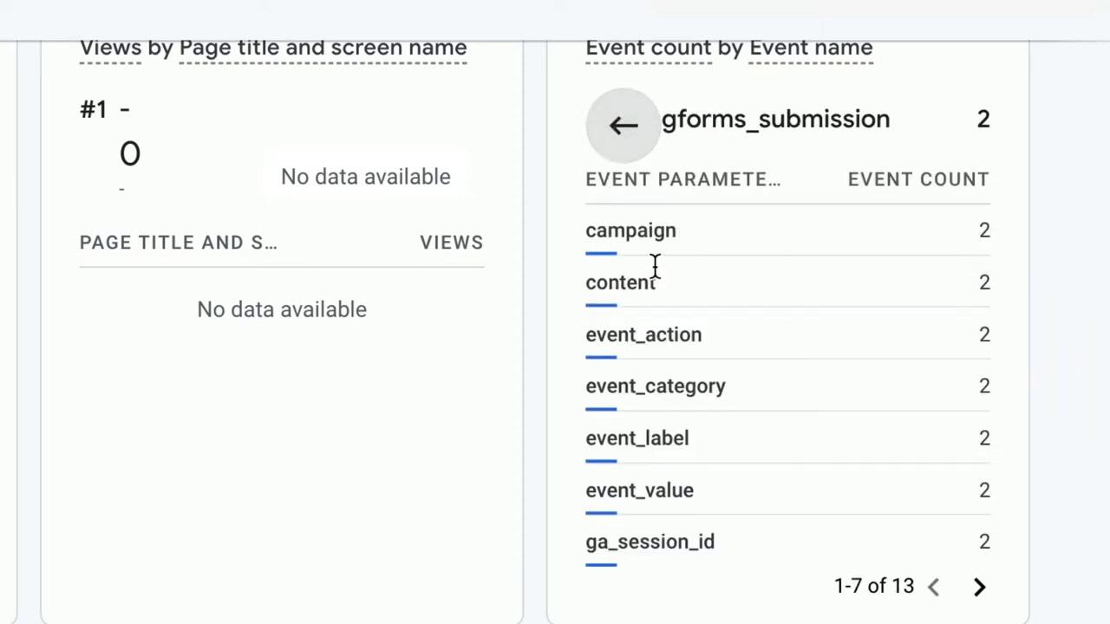
{"action": "left_click", "coordinate": [657, 492]}
{"action": "left_click", "coordinate": [626, 128]}
Page to parameters 8–13 and confirm medium is 'test' and term is 'gravity forms'.
{"action": "scroll", "coordinate": [639, 481], "scroll_direction": "down", "scroll_amount": 1}
{"action": "left_click", "coordinate": [974, 529]}
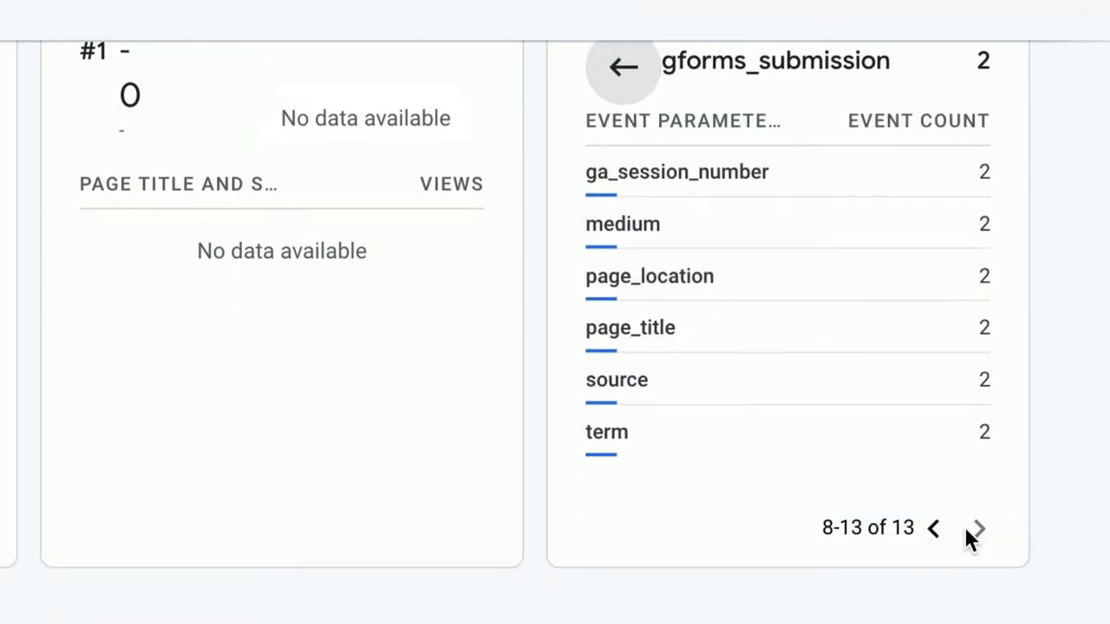
{"action": "left_click", "coordinate": [651, 224]}
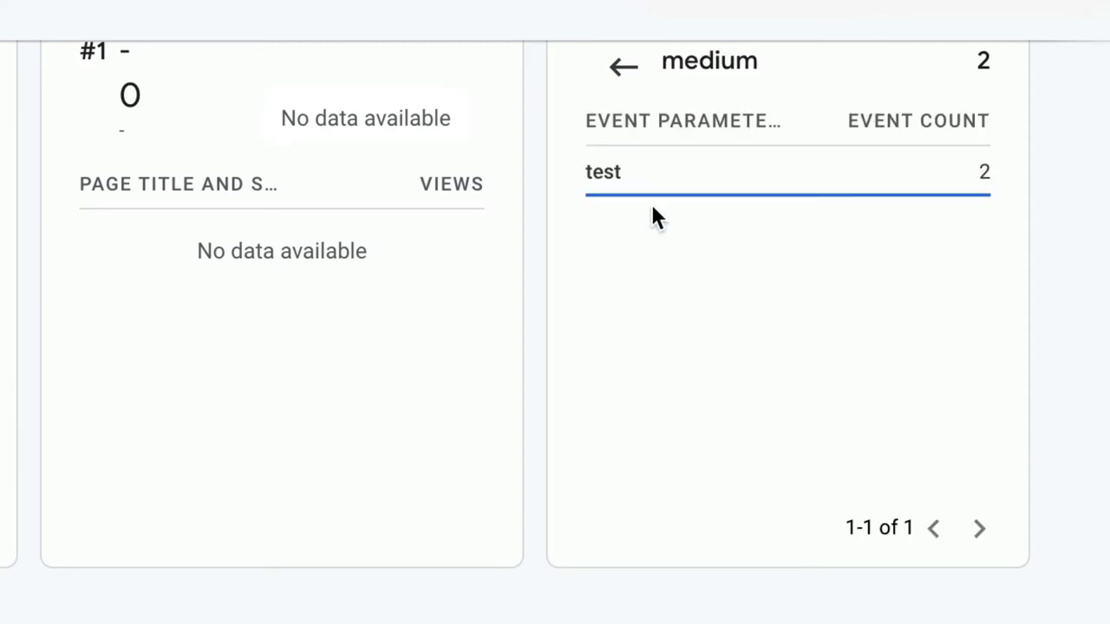
{"action": "left_click", "coordinate": [621, 67]}
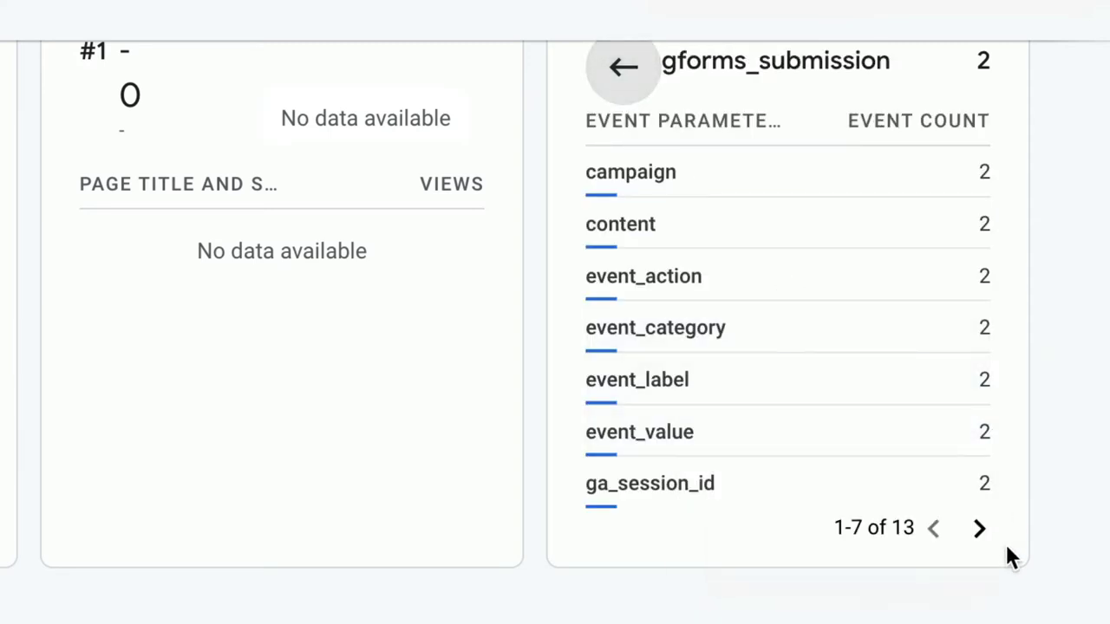
{"action": "left_click", "coordinate": [979, 529]}
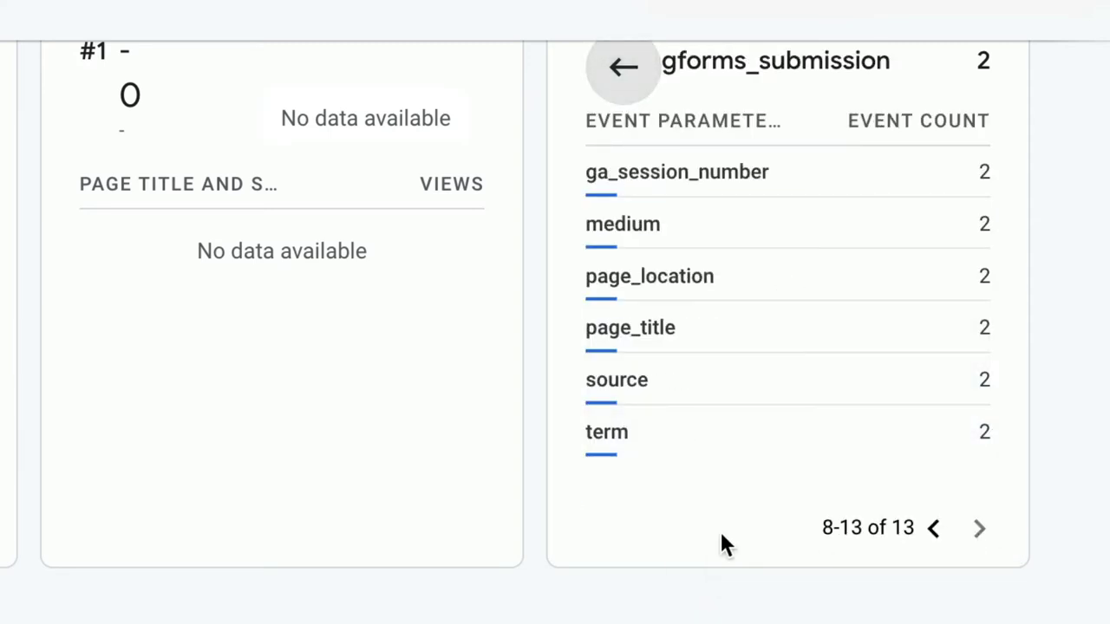
{"action": "left_click", "coordinate": [681, 432]}
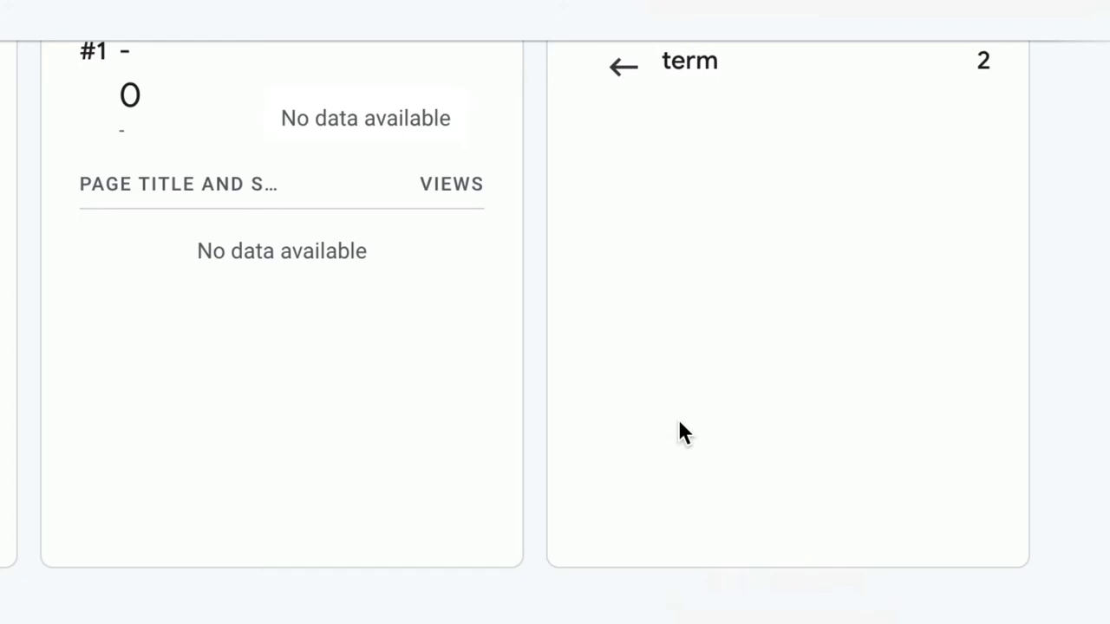
{"action": "left_click", "coordinate": [620, 67]}
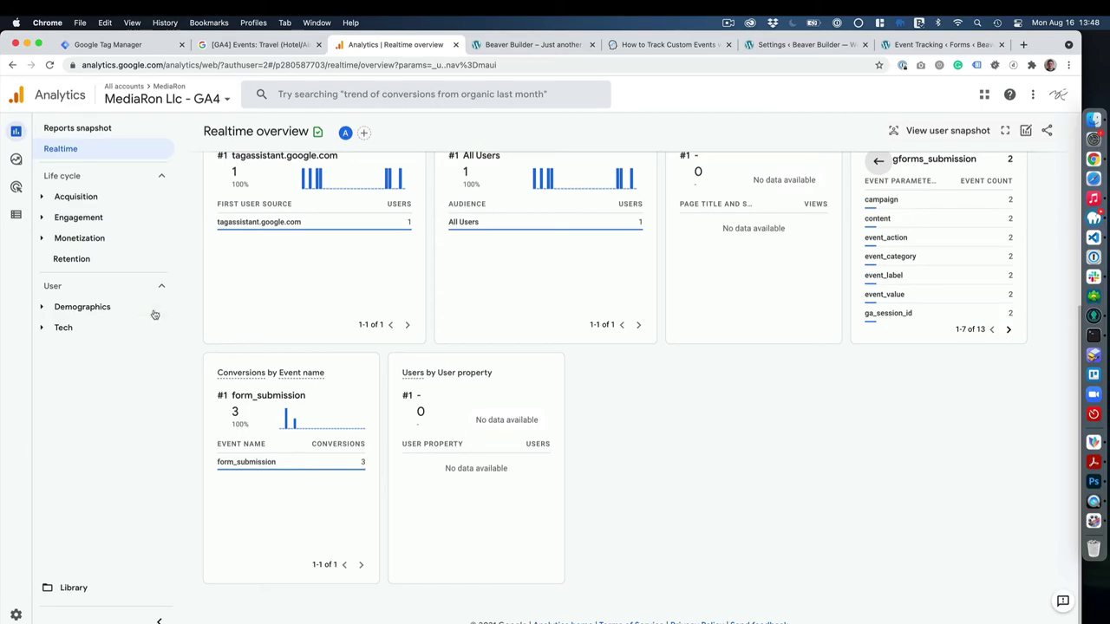
Create a new conversion event named gforms_submission, copying the name from the GTM tag, and save.
{"action": "mouse_move", "coordinate": [21, 217]}
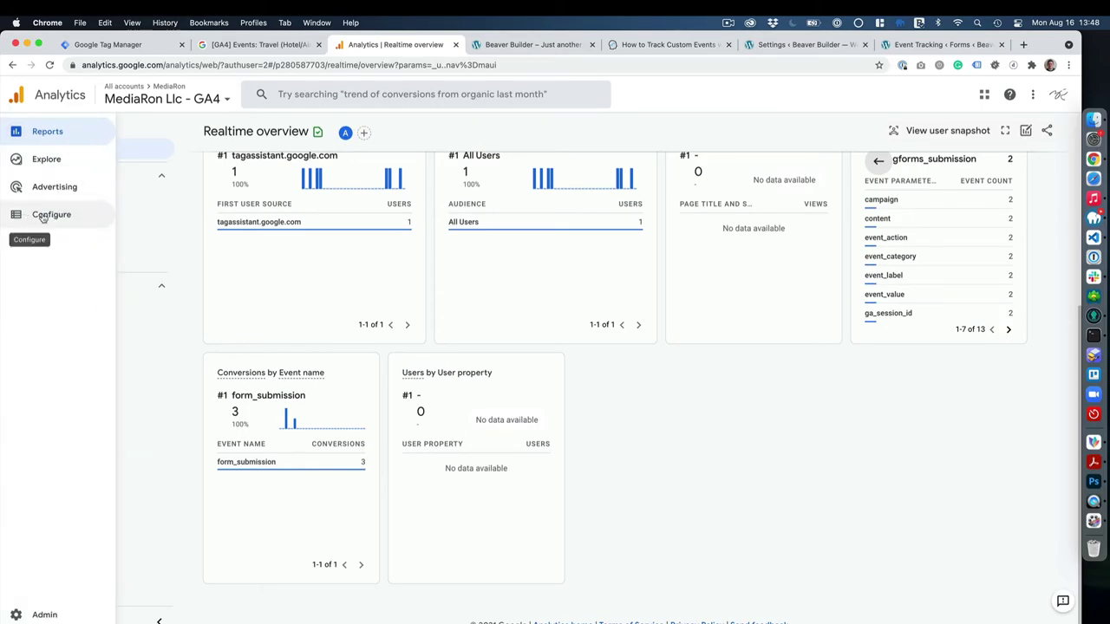
{"action": "left_click", "coordinate": [42, 217]}
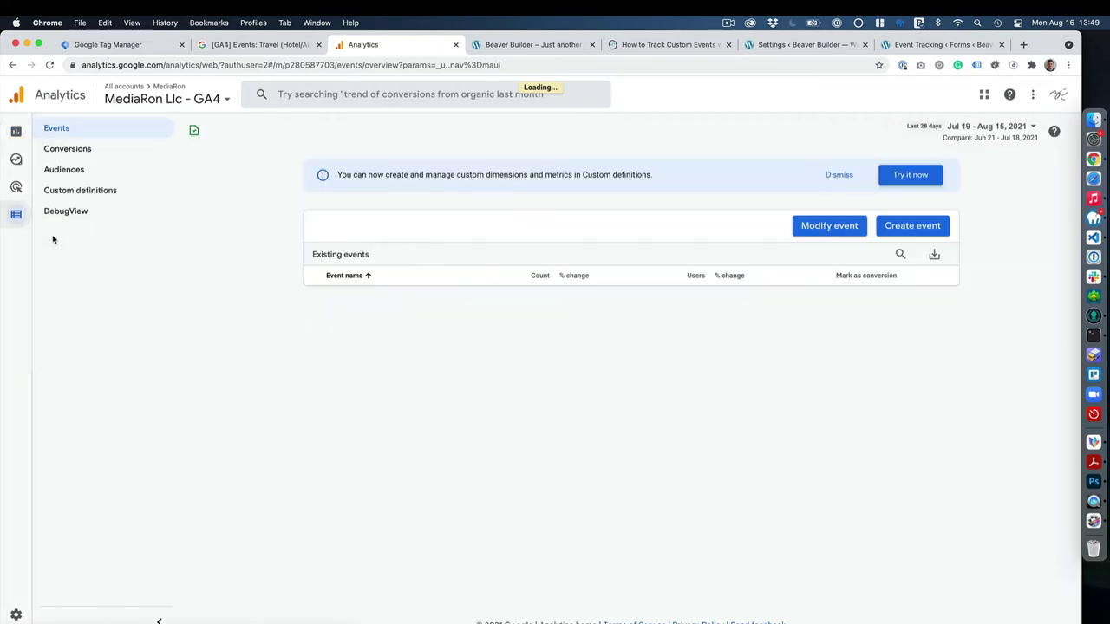
{"action": "left_click", "coordinate": [80, 149]}
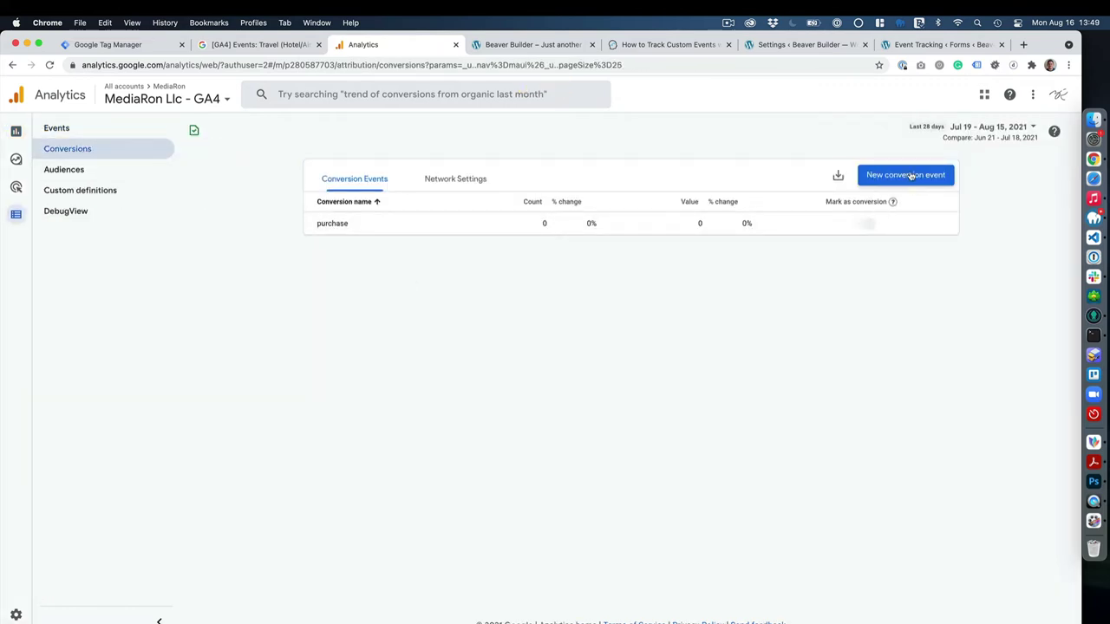
{"action": "left_click", "coordinate": [911, 176]}
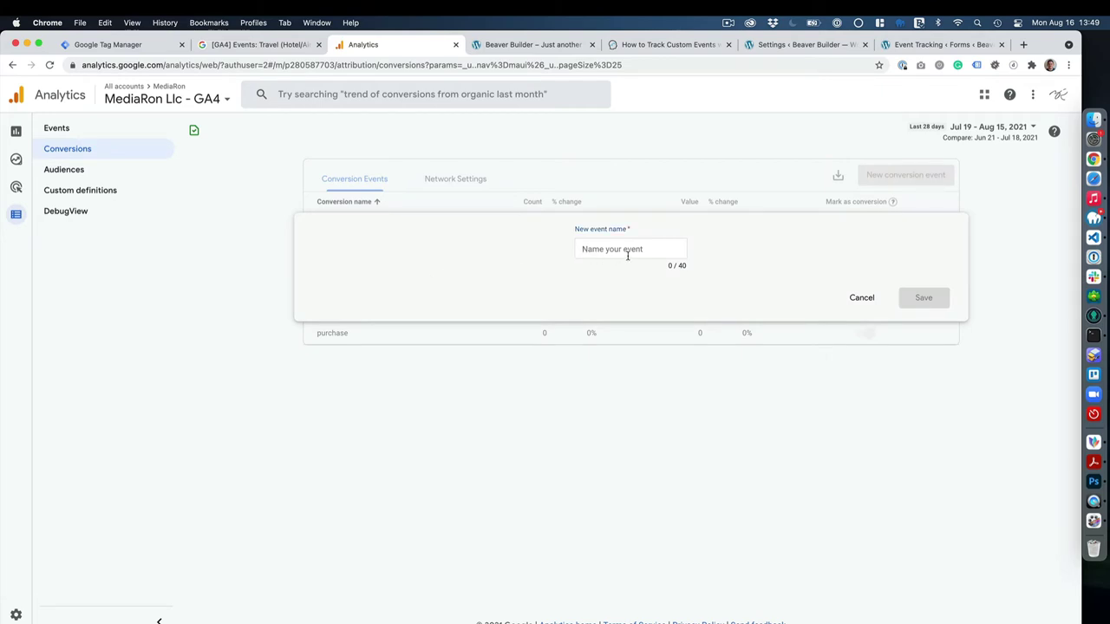
{"action": "left_click", "coordinate": [112, 44]}
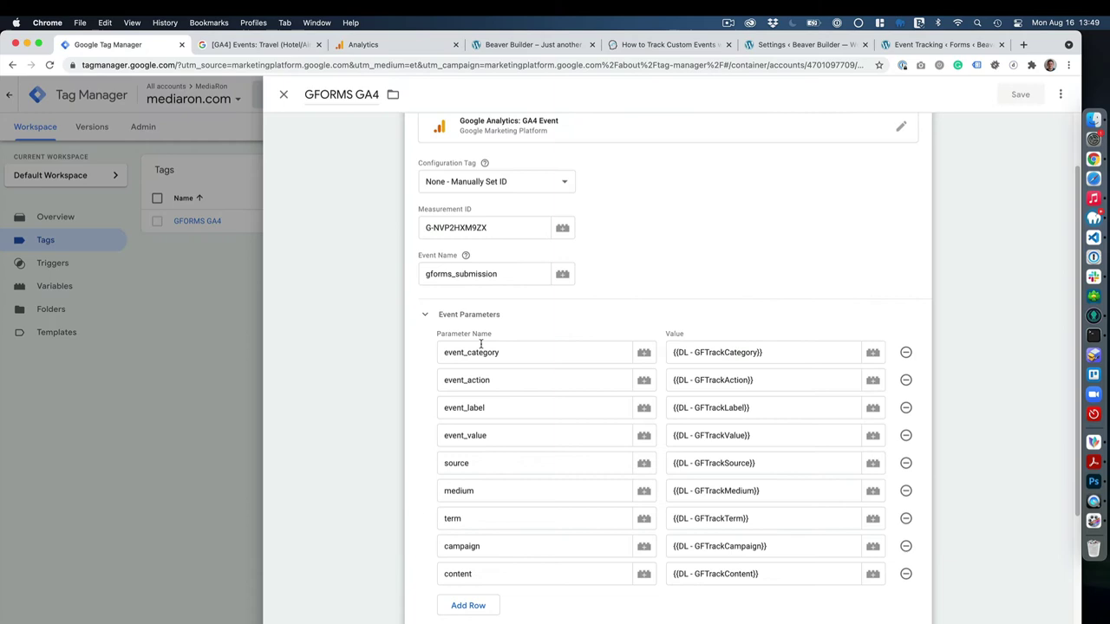
{"action": "double_click", "coordinate": [481, 275]}
{"action": "key", "text": "super+c"}
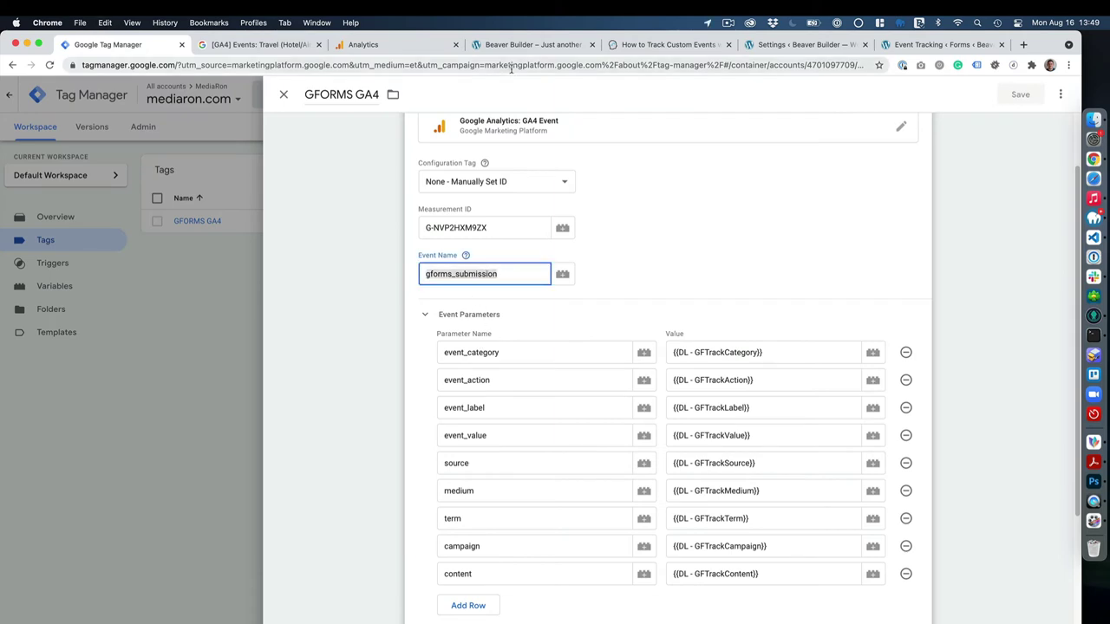
{"action": "left_click", "coordinate": [434, 49]}
{"action": "key", "text": "super+v"}
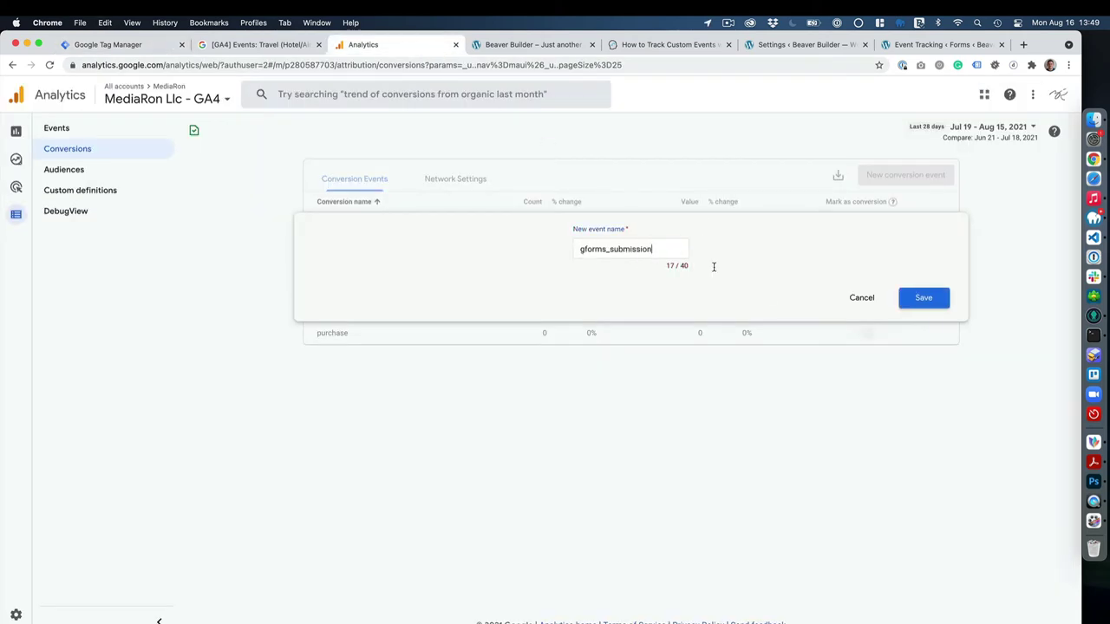
{"action": "left_click", "coordinate": [924, 298]}
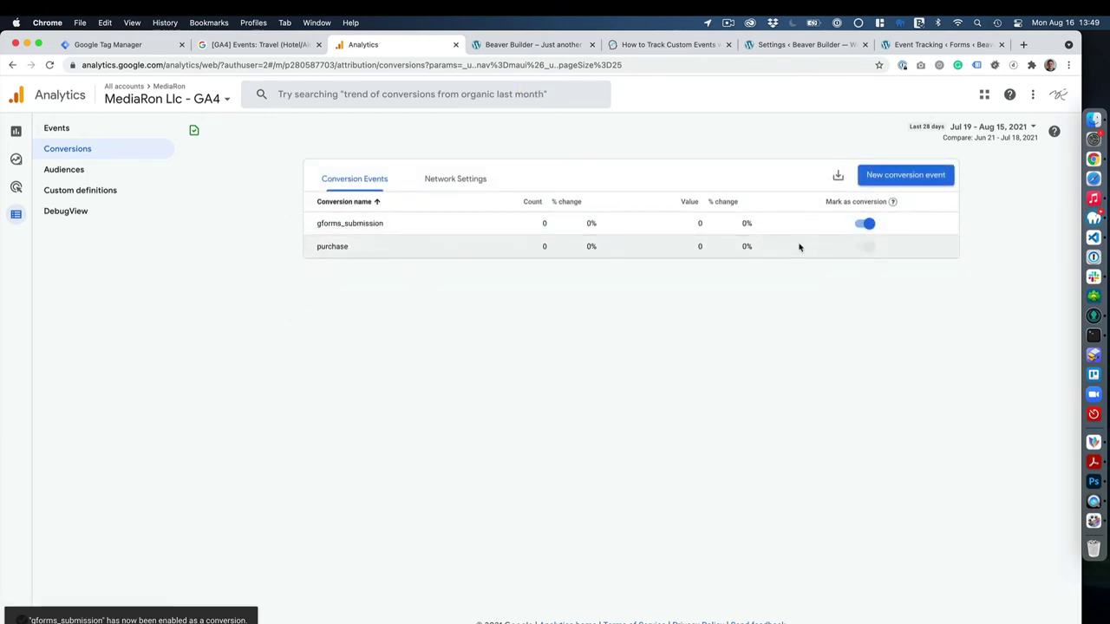
Go back to the Realtime overview report, then to the WordPress site page.
{"action": "left_click", "coordinate": [62, 129]}
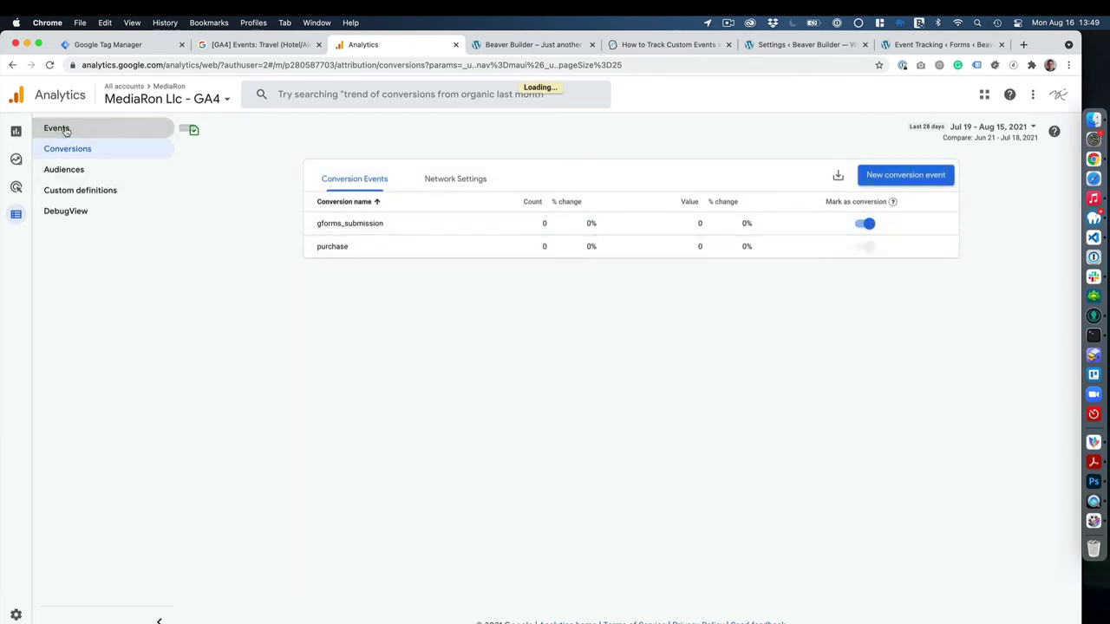
{"action": "left_click", "coordinate": [16, 132]}
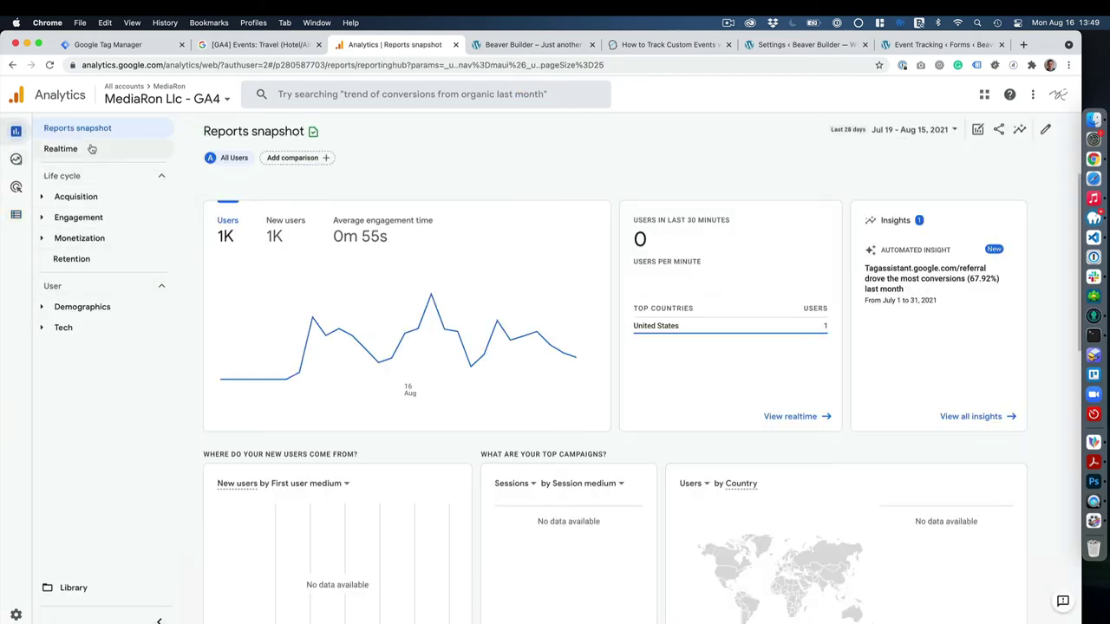
{"action": "left_click", "coordinate": [87, 149]}
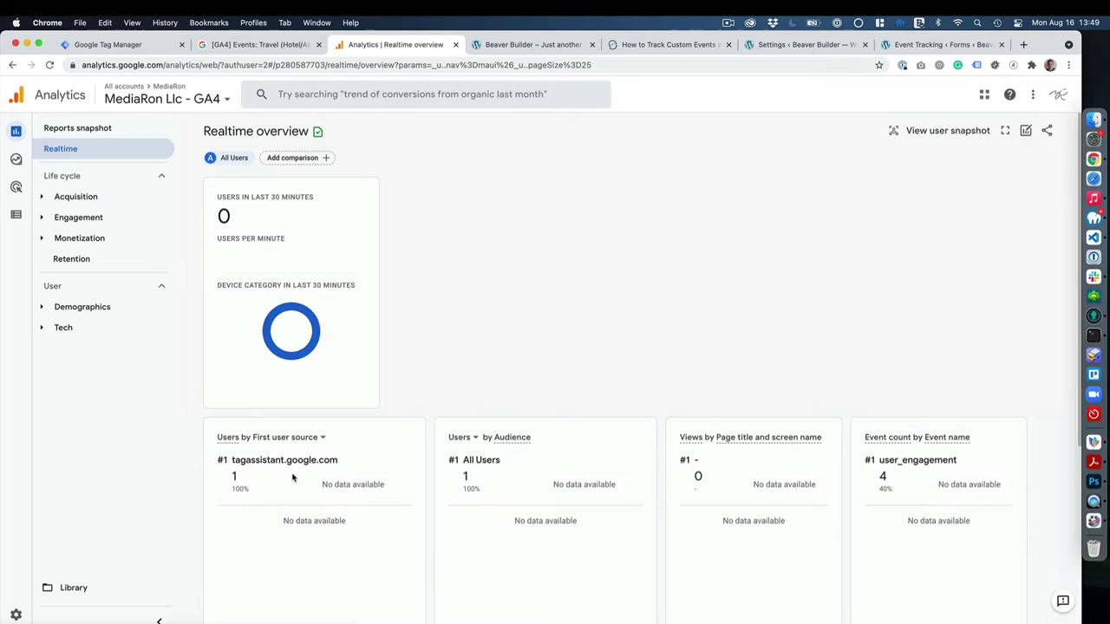
{"action": "scroll", "coordinate": [260, 510], "scroll_direction": "down", "scroll_amount": 4}
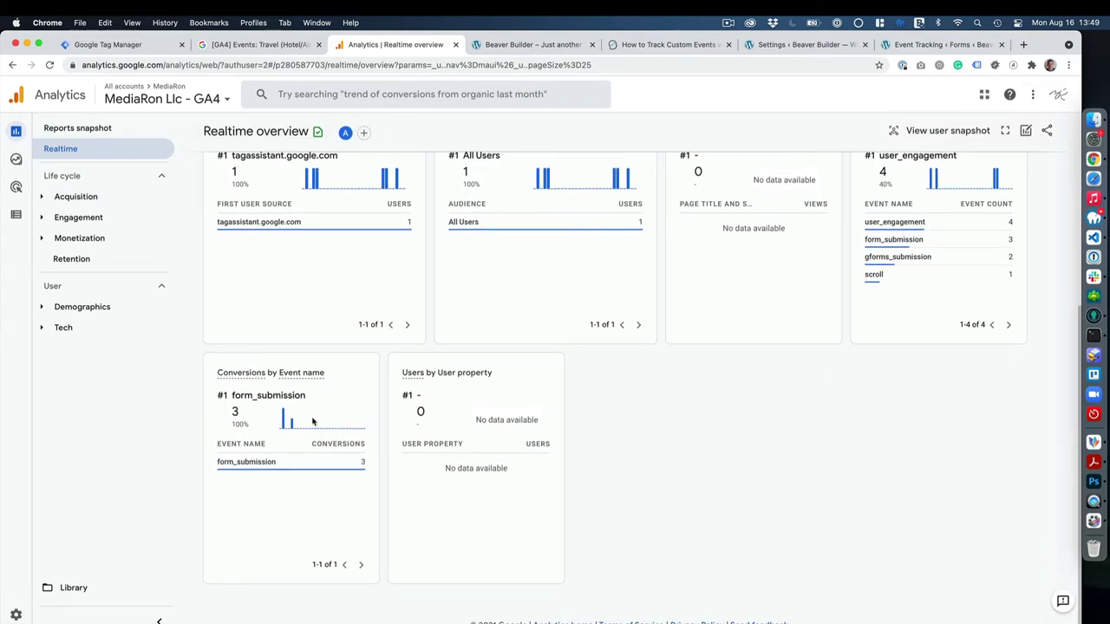
{"action": "left_click", "coordinate": [536, 44]}
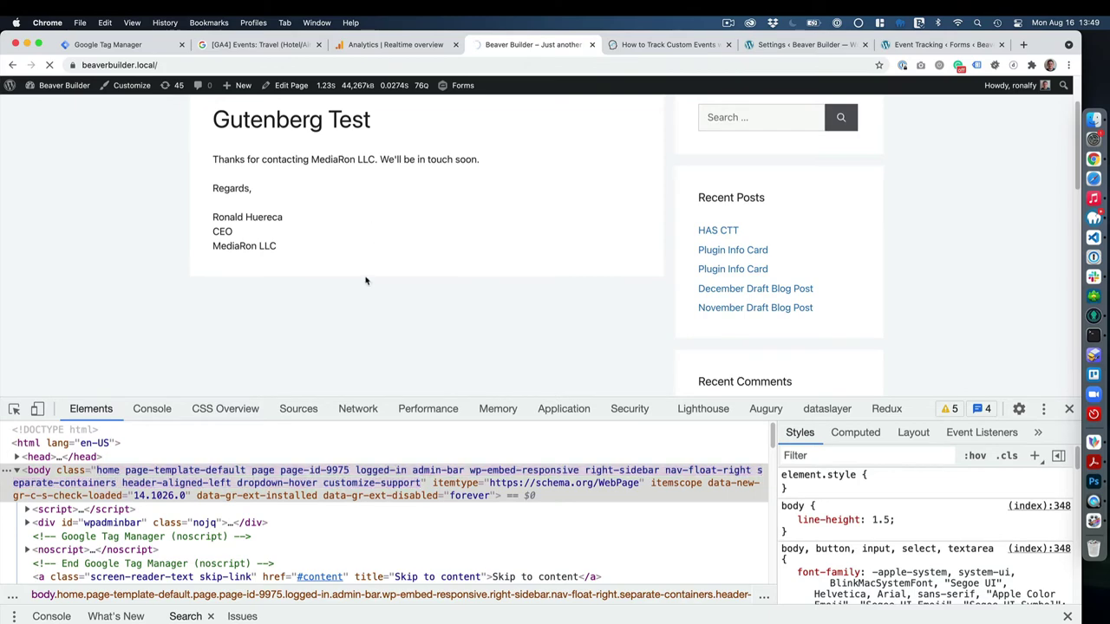
Reload the site page and enter the contact's first name, last name and e-mail.
{"action": "key", "text": "super+r"}
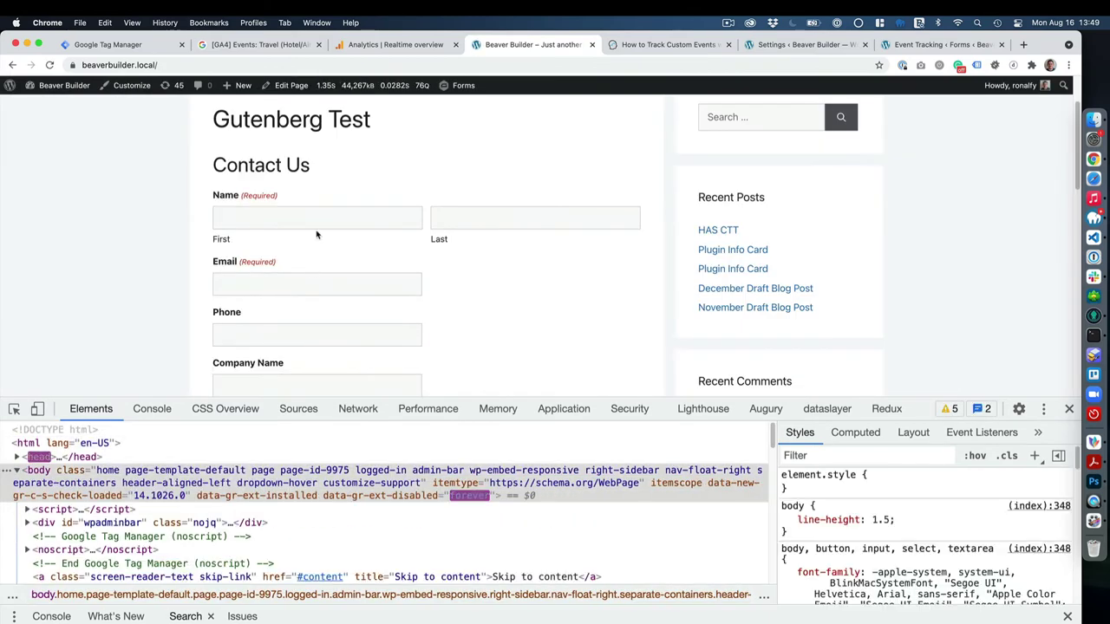
{"action": "left_click", "coordinate": [318, 226]}
{"action": "type", "text": "Ronald"}
{"action": "key", "text": "Tab"}
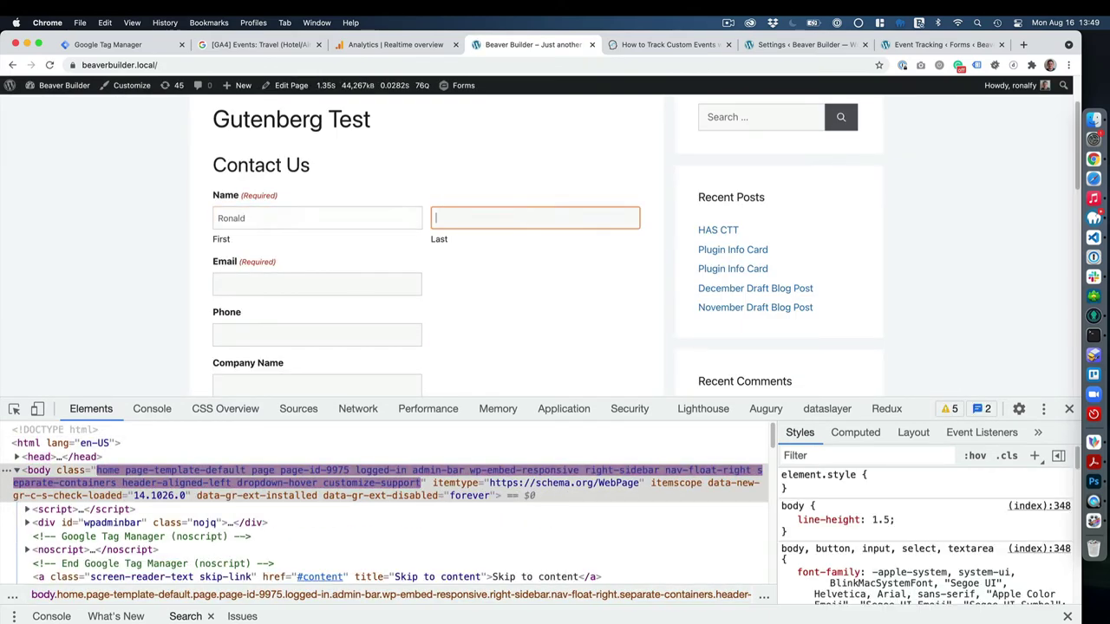
{"action": "type", "text": "Huereca"}
{"action": "key", "text": "Tab"}
{"action": "left_click", "coordinate": [298, 341]}
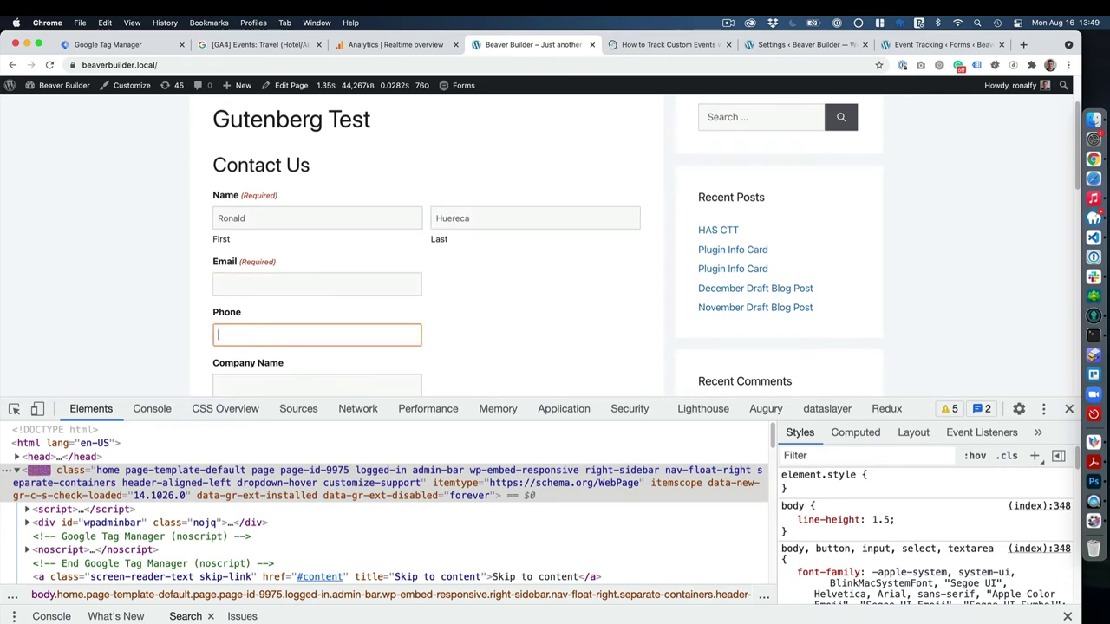
{"action": "left_click", "coordinate": [334, 287]}
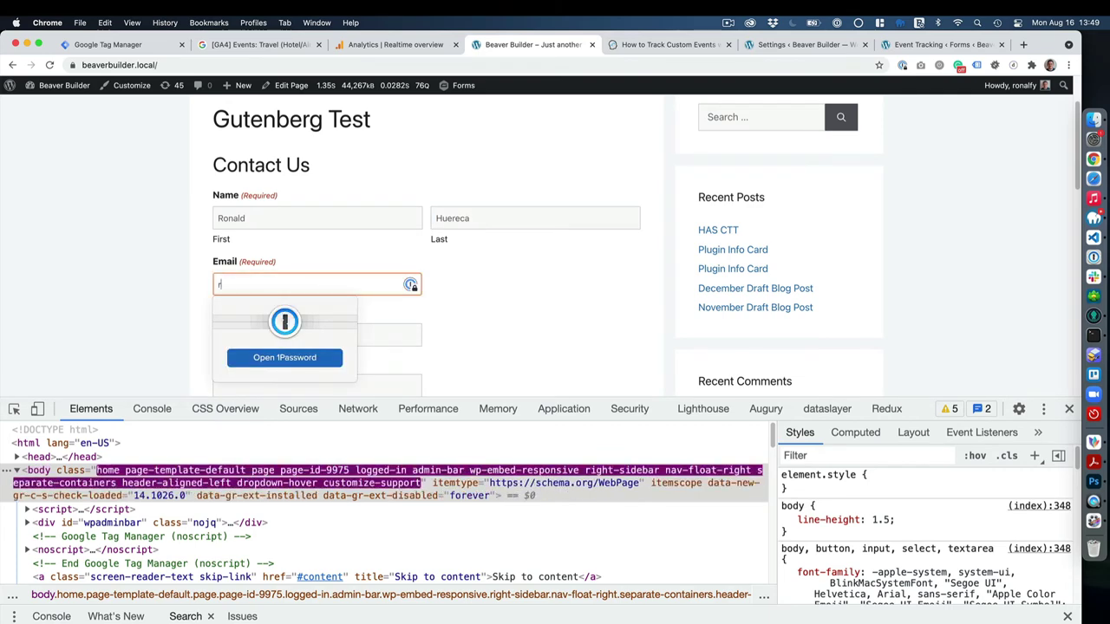
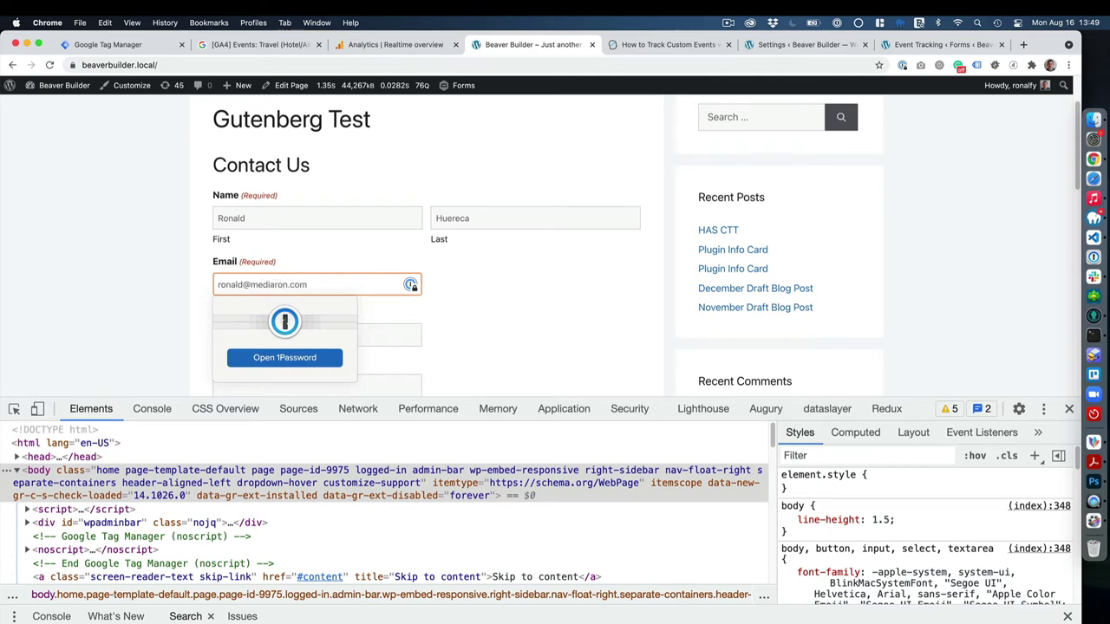
{"action": "left_click", "coordinate": [476, 325]}
Untick periodic updates, enter 'test' as subject and message, and submit the form.
{"action": "scroll", "coordinate": [463, 324], "scroll_direction": "down", "scroll_amount": 5}
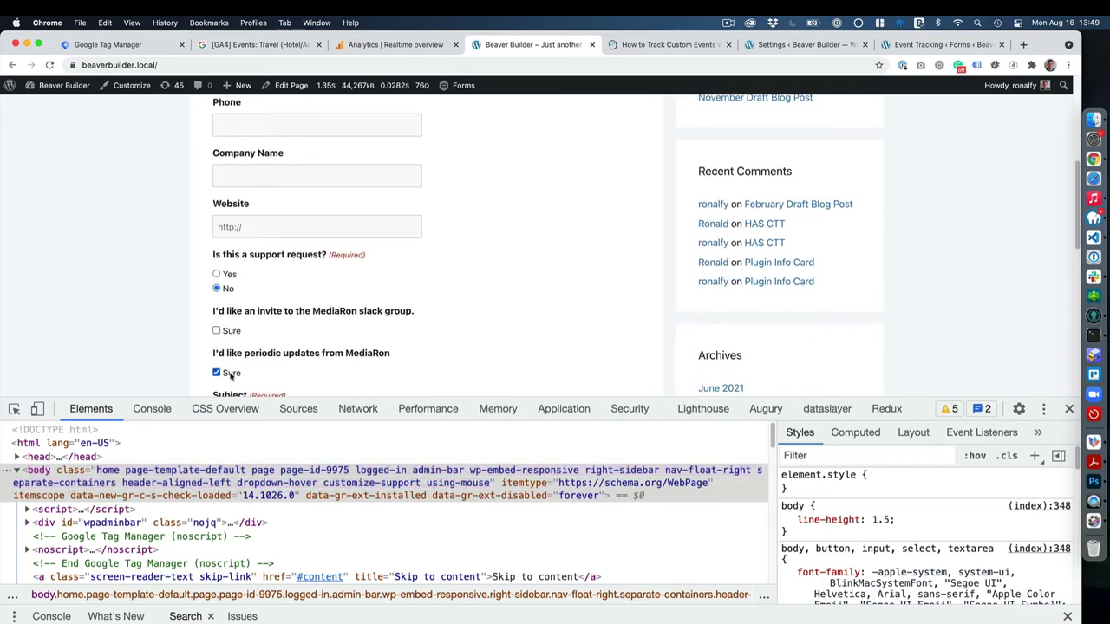
{"action": "left_click", "coordinate": [231, 375]}
{"action": "scroll", "coordinate": [243, 347], "scroll_direction": "down", "scroll_amount": 3}
{"action": "left_click", "coordinate": [267, 317]}
{"action": "type", "text": "te"}
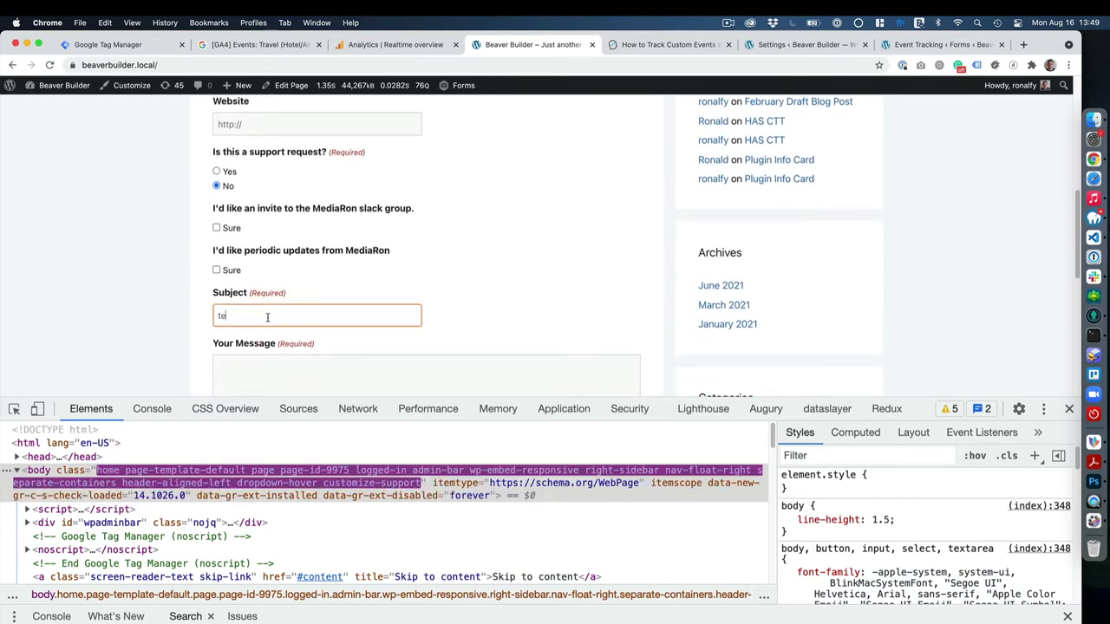
{"action": "type", "text": "st"}
{"action": "left_click", "coordinate": [265, 372]}
{"action": "type", "text": "test"}
{"action": "scroll", "coordinate": [177, 356], "scroll_direction": "down", "scroll_amount": 5}
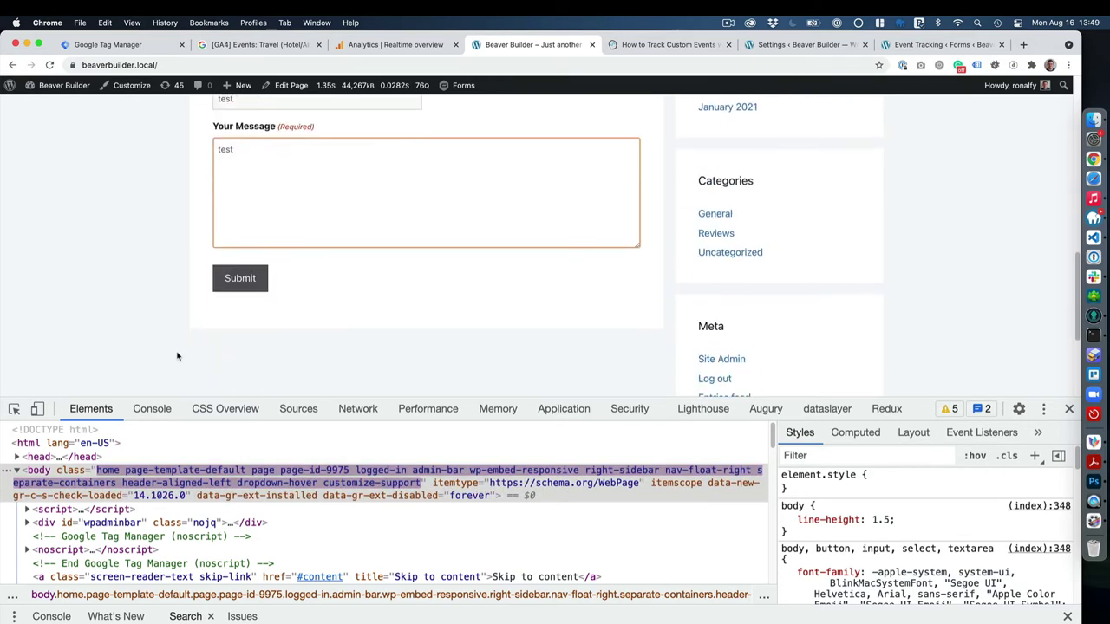
{"action": "left_click", "coordinate": [247, 284]}
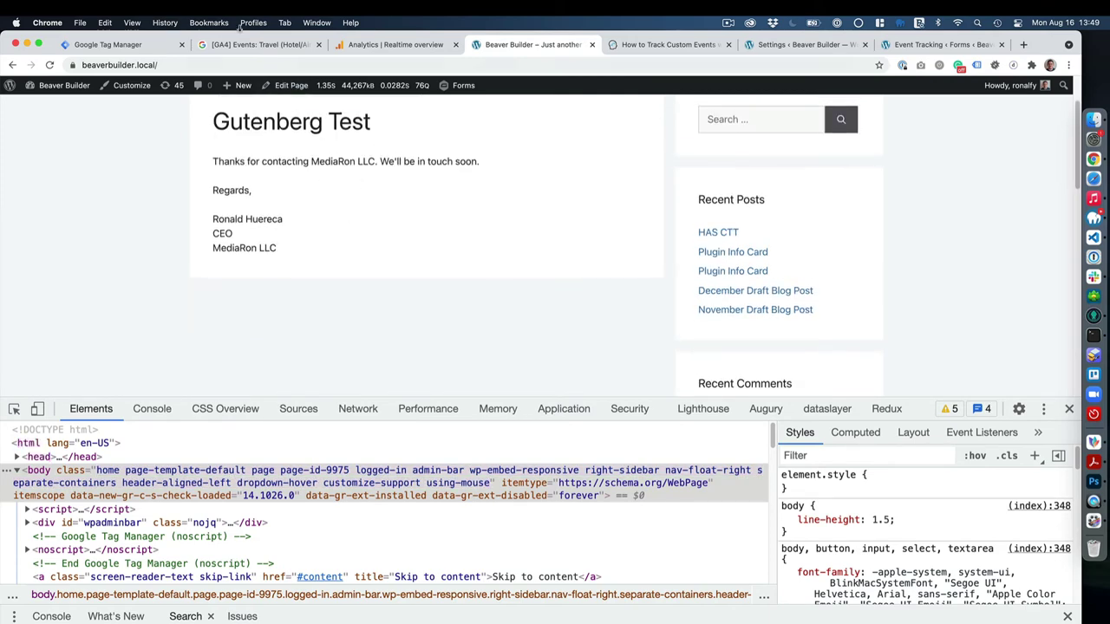
Reload the Realtime overview and check Event count shows 3 gforms_submission events plus the Conversions card.
{"action": "left_click", "coordinate": [396, 45]}
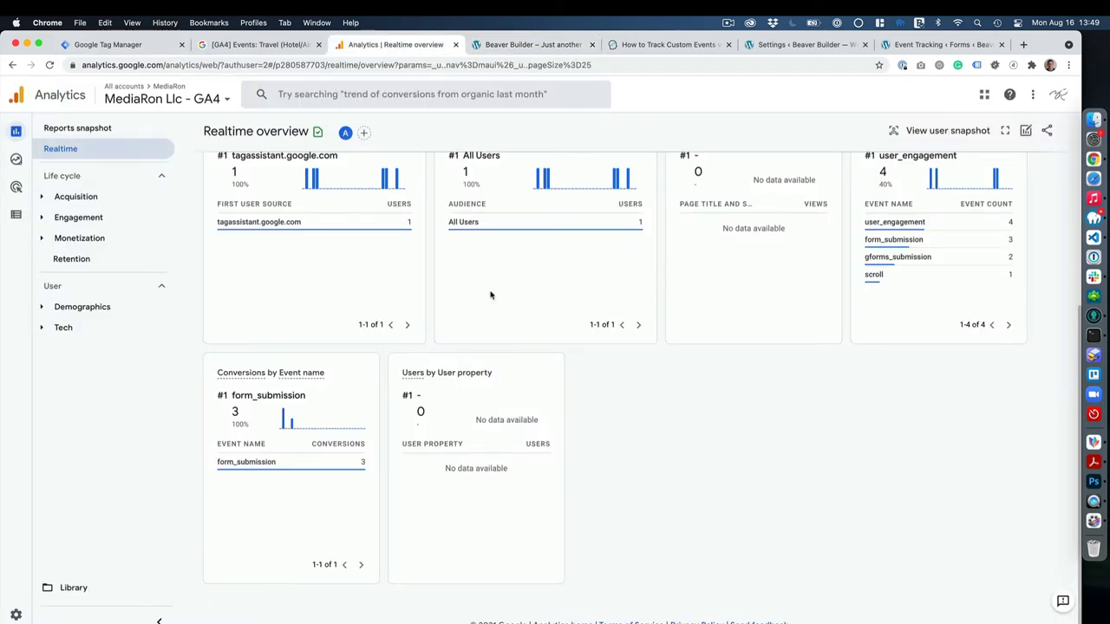
{"action": "scroll", "coordinate": [655, 491], "scroll_direction": "up", "scroll_amount": 5}
{"action": "scroll", "coordinate": [652, 488], "scroll_direction": "down", "scroll_amount": 3}
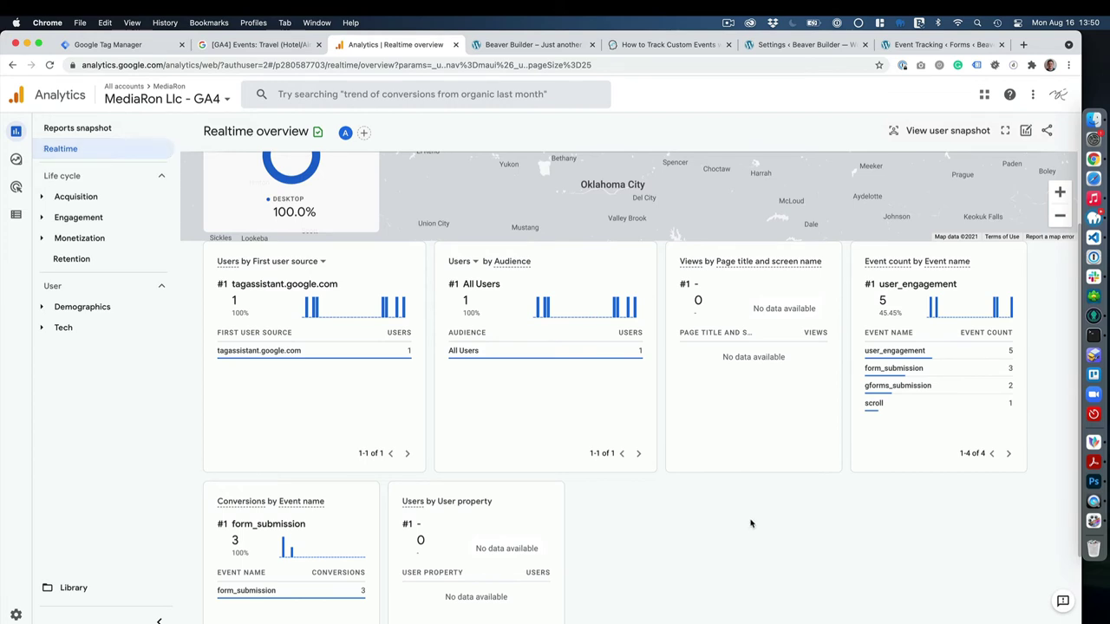
{"action": "key", "text": "super+r"}
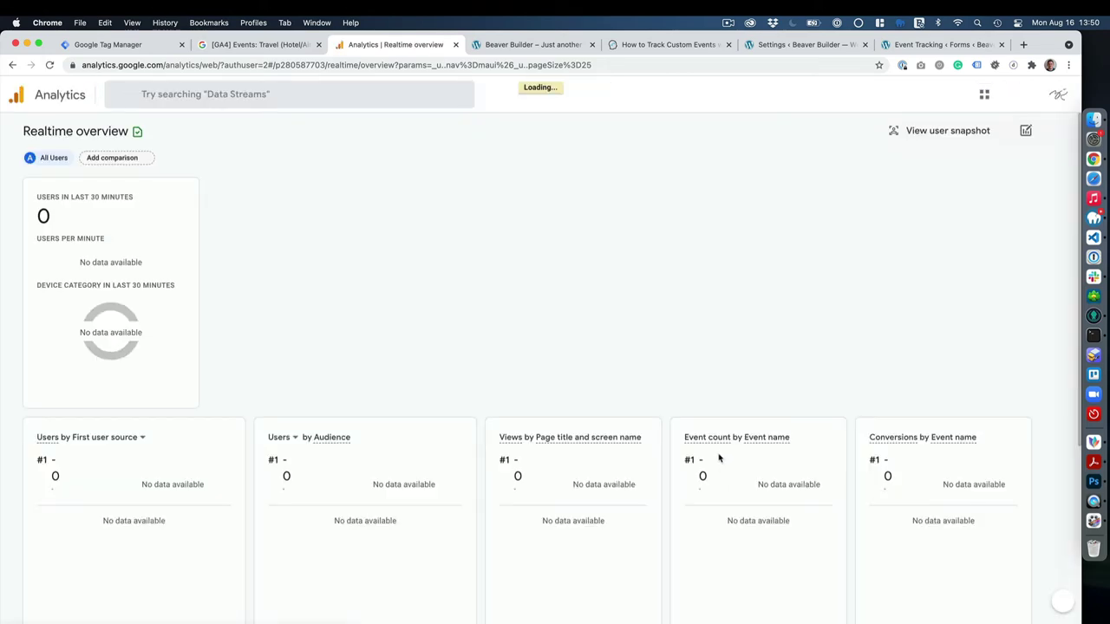
{"action": "scroll", "coordinate": [600, 454], "scroll_direction": "down", "scroll_amount": 1}
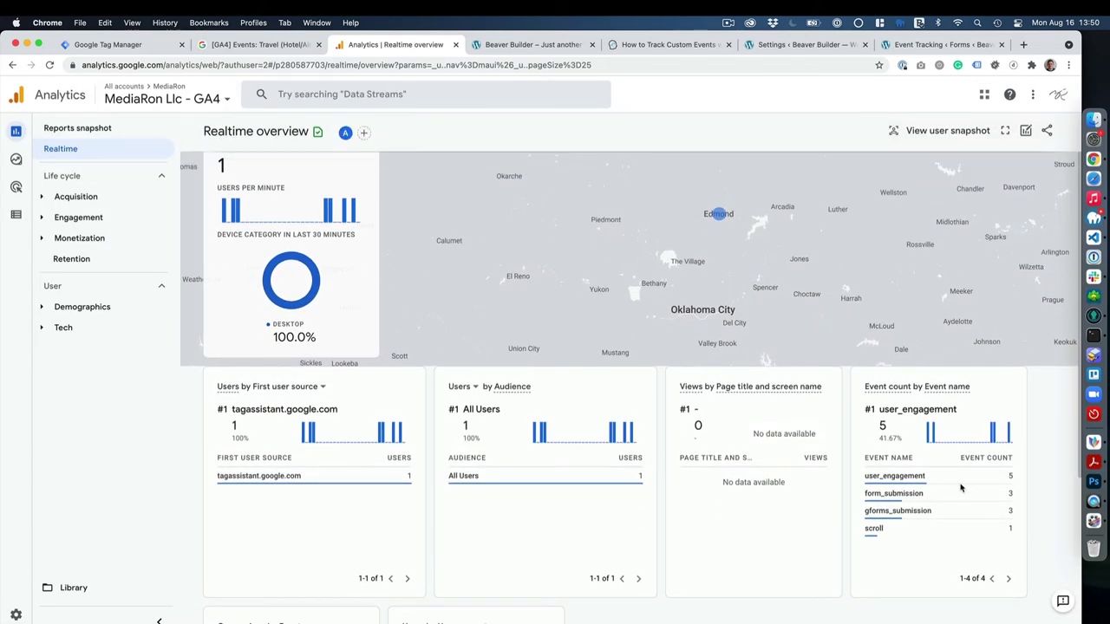
{"action": "mouse_move", "coordinate": [989, 511]}
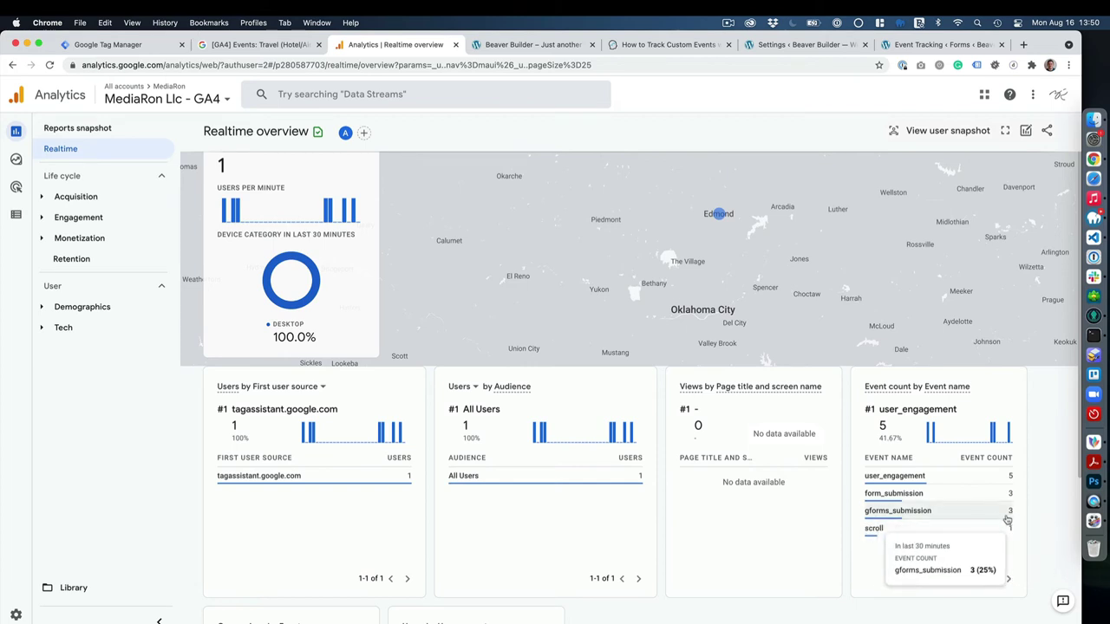
{"action": "scroll", "coordinate": [650, 495], "scroll_direction": "down", "scroll_amount": 3}
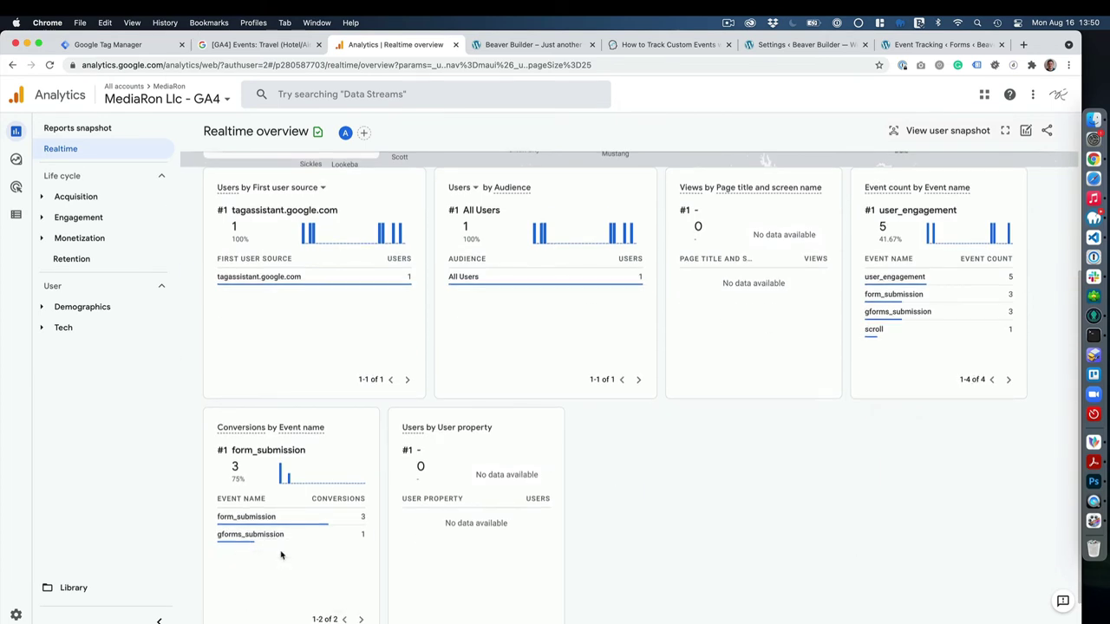
{"action": "mouse_move", "coordinate": [247, 515]}
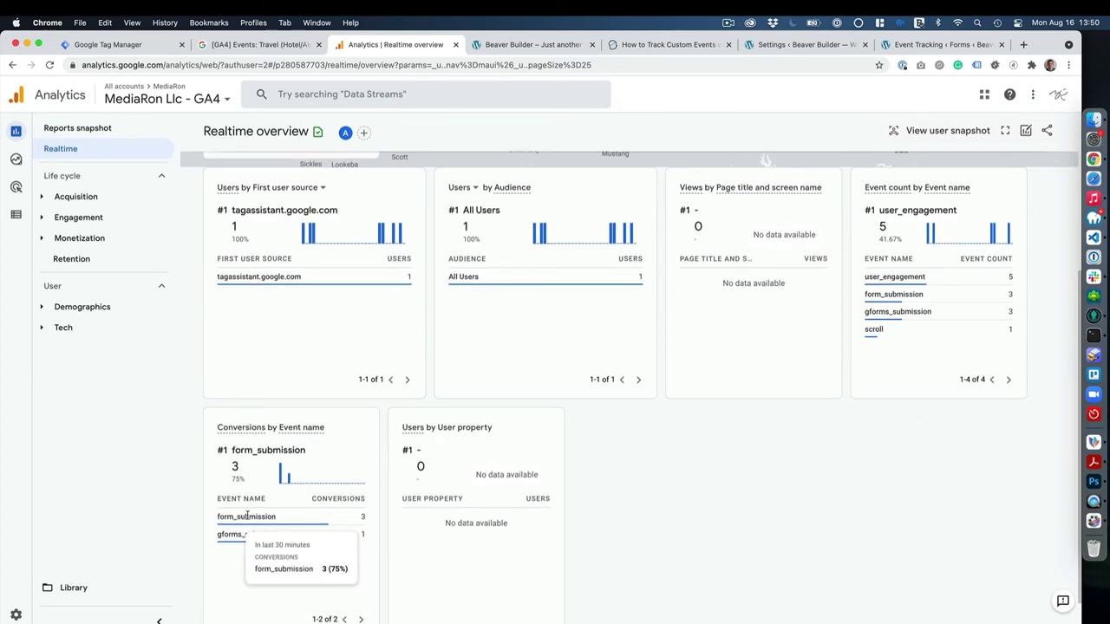
{"action": "scroll", "coordinate": [247, 515], "scroll_direction": "up", "scroll_amount": 3}
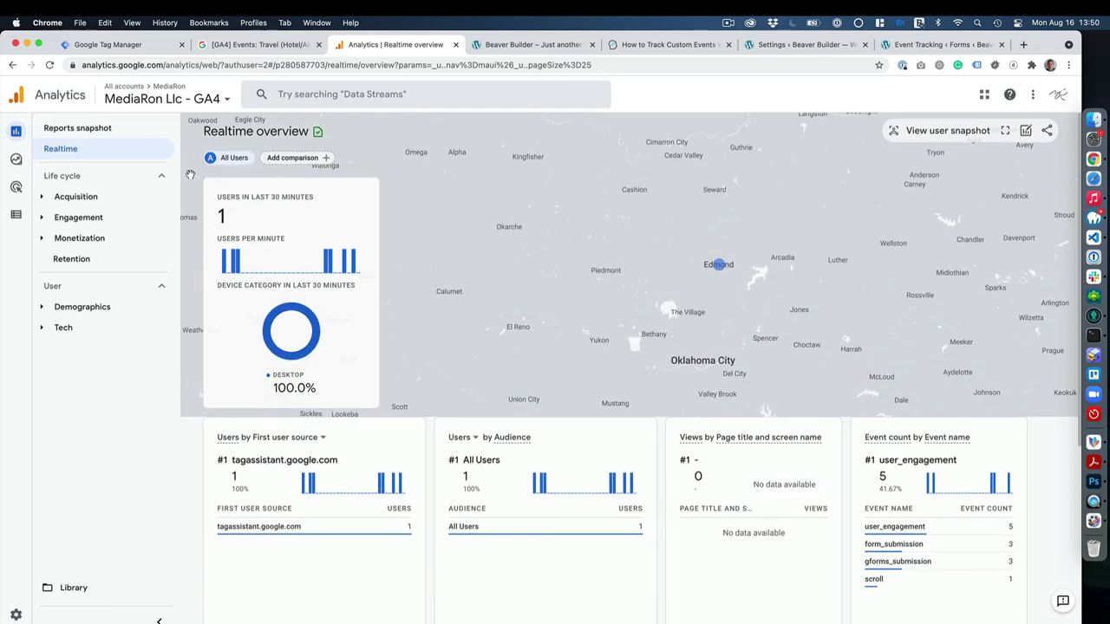
Open the Engagement > Conversions report and limit its date range to Aug 16, 2021 only.
{"action": "left_click", "coordinate": [79, 217]}
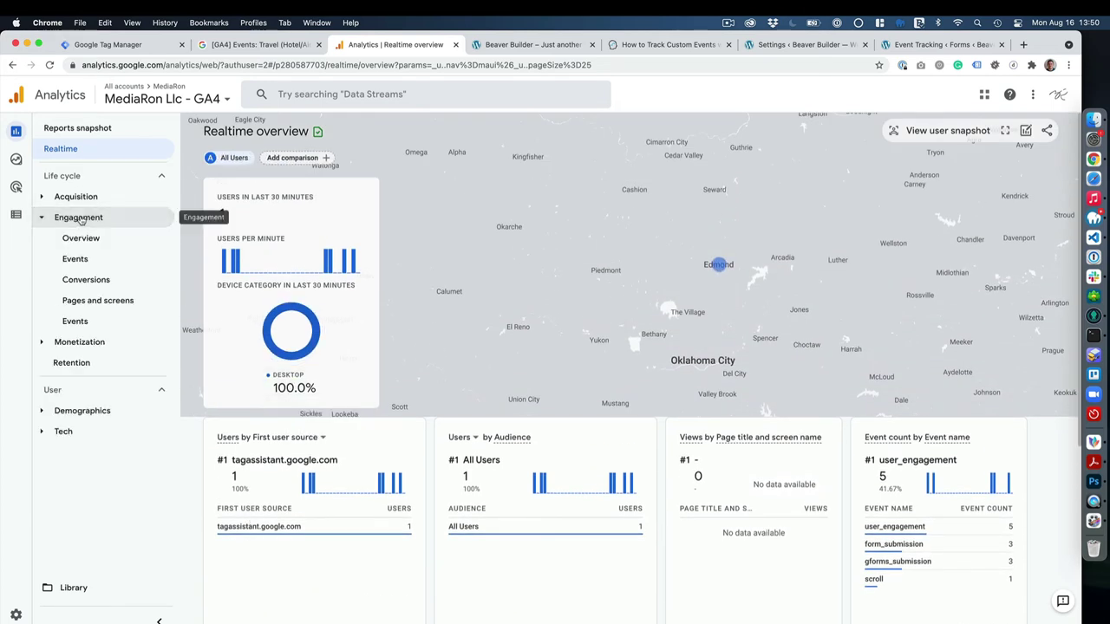
{"action": "left_click", "coordinate": [100, 287]}
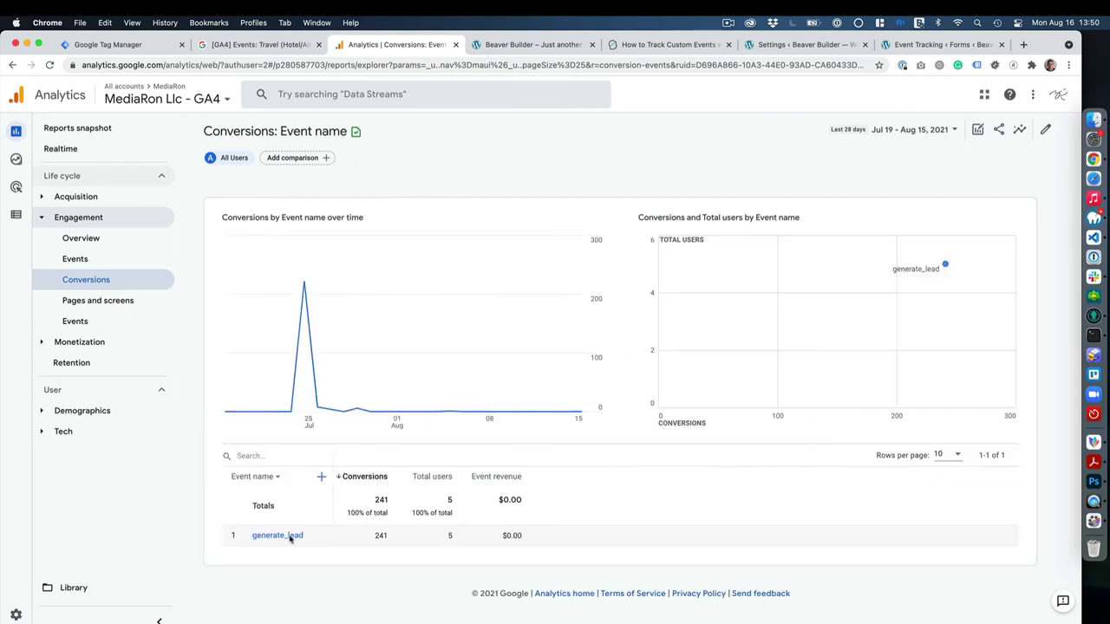
{"action": "left_click", "coordinate": [952, 132]}
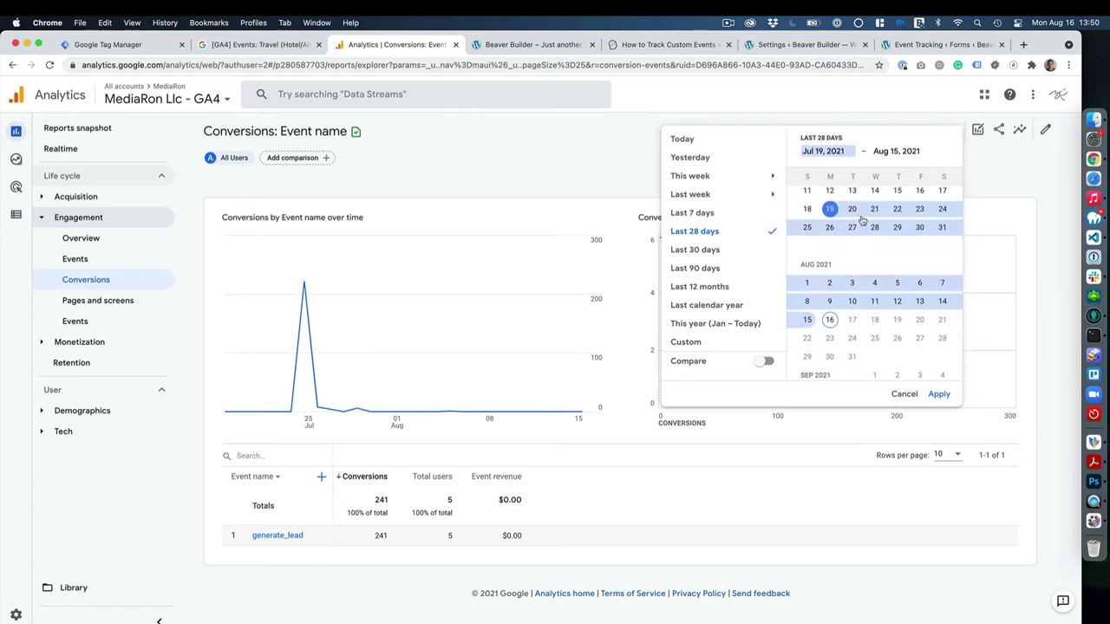
{"action": "left_click", "coordinate": [830, 319]}
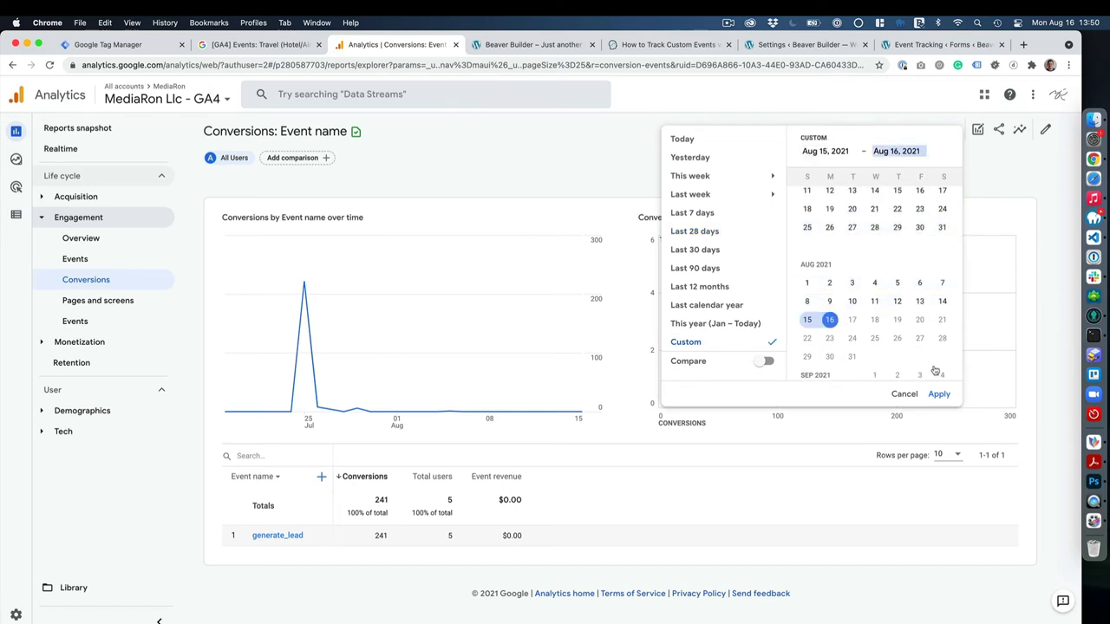
{"action": "left_click", "coordinate": [830, 320]}
{"action": "left_click", "coordinate": [940, 394]}
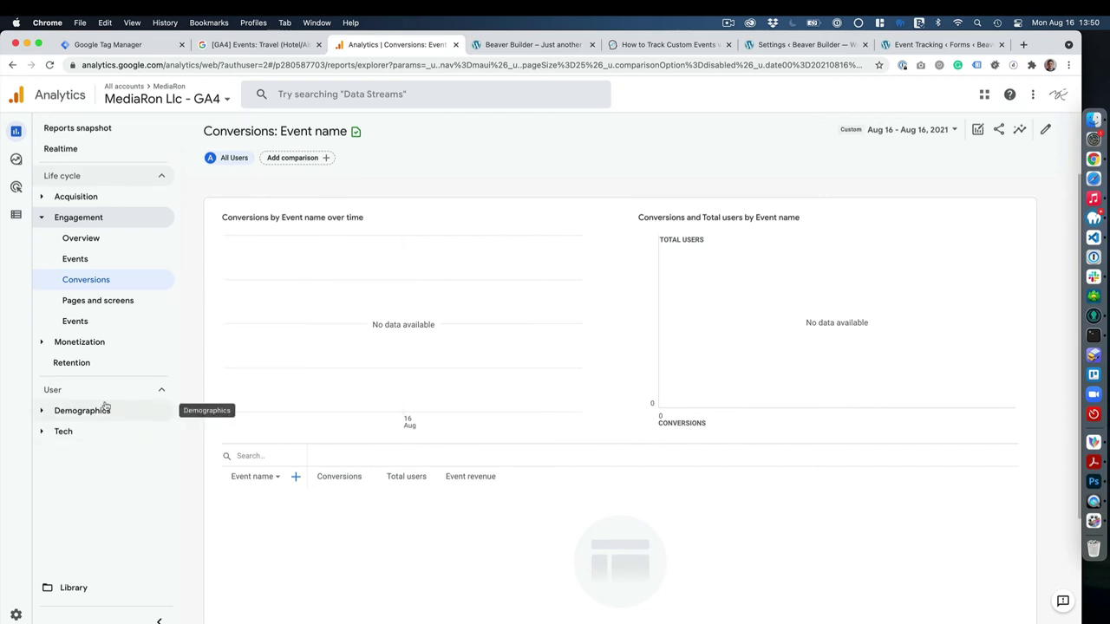
Start a new custom dimension under Custom definitions and copy event_category from the GFORMS GA4 tag.
{"action": "left_click", "coordinate": [30, 216]}
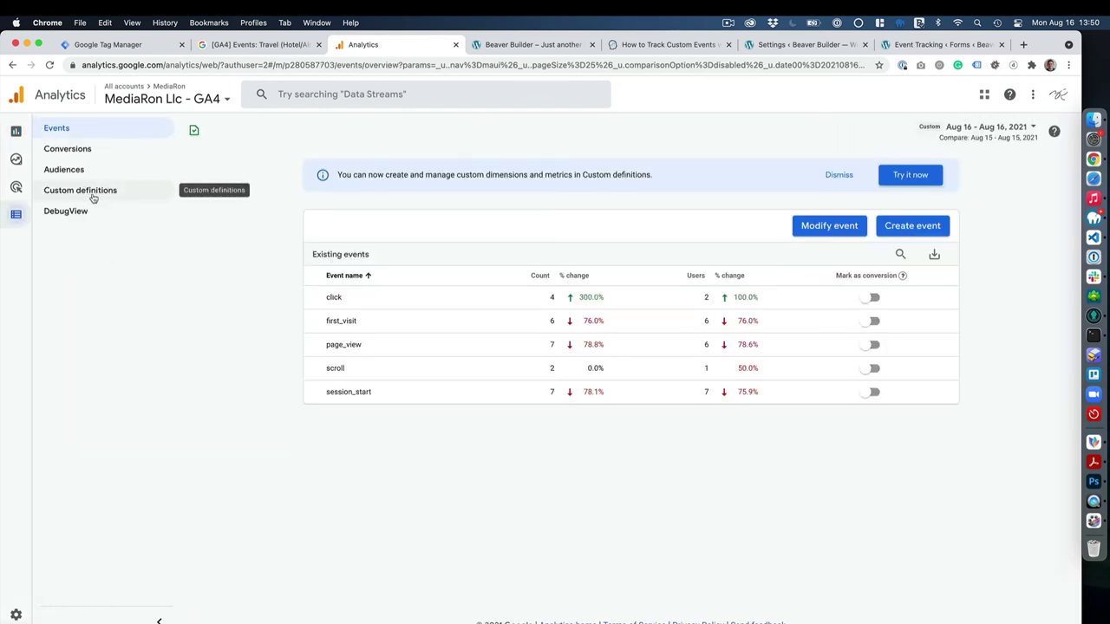
{"action": "left_click", "coordinate": [92, 197]}
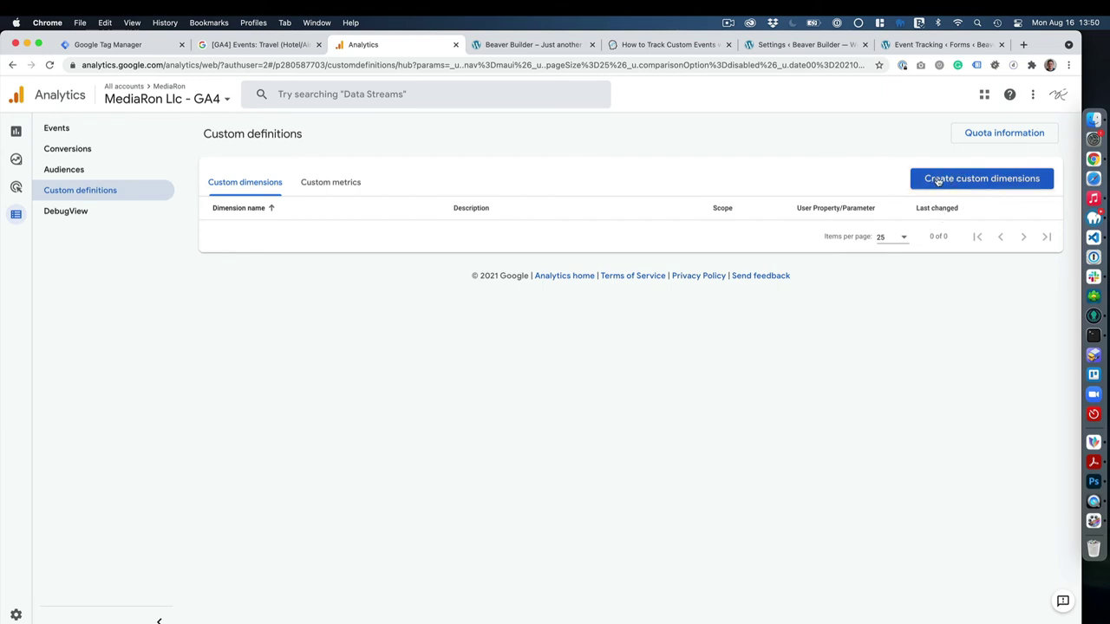
{"action": "left_click", "coordinate": [991, 179]}
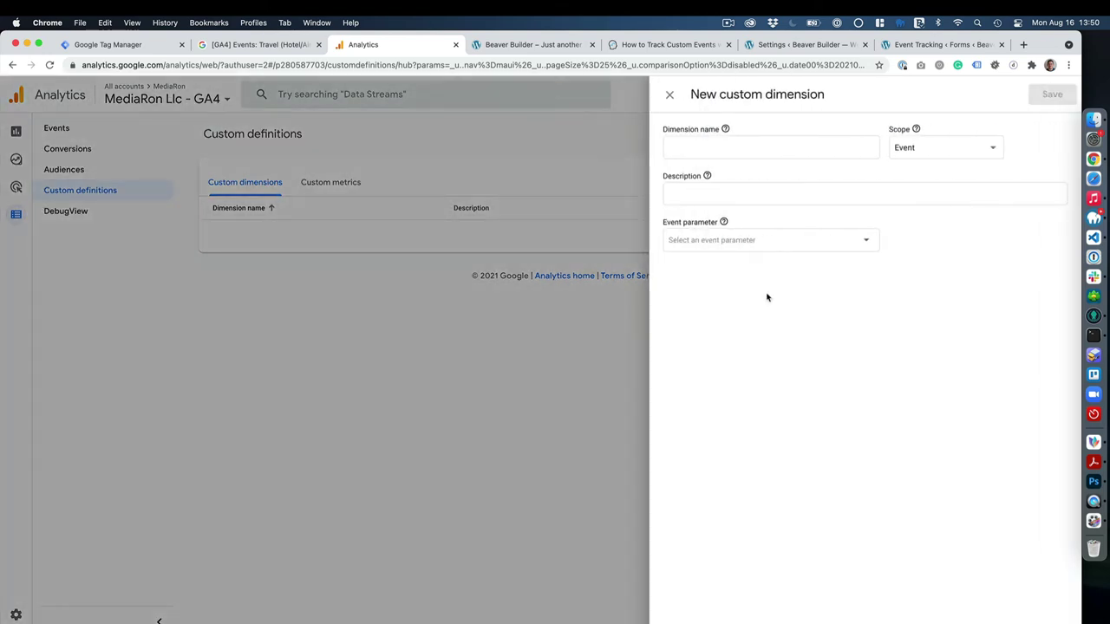
{"action": "left_click", "coordinate": [130, 47]}
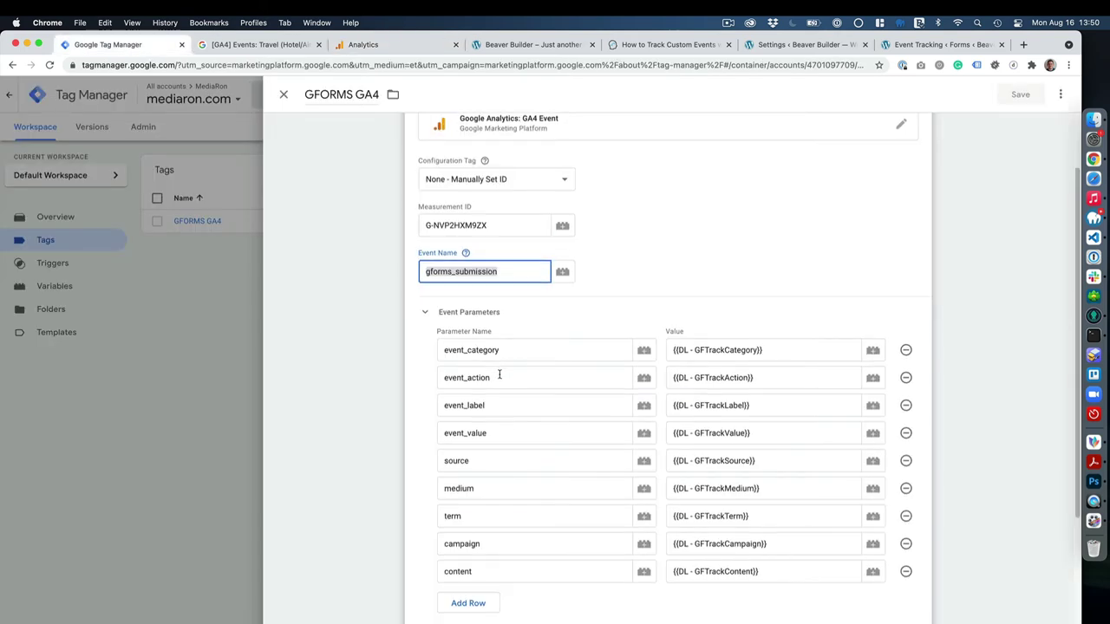
{"action": "scroll", "coordinate": [502, 371], "scroll_direction": "down", "scroll_amount": 2}
{"action": "double_click", "coordinate": [503, 272]}
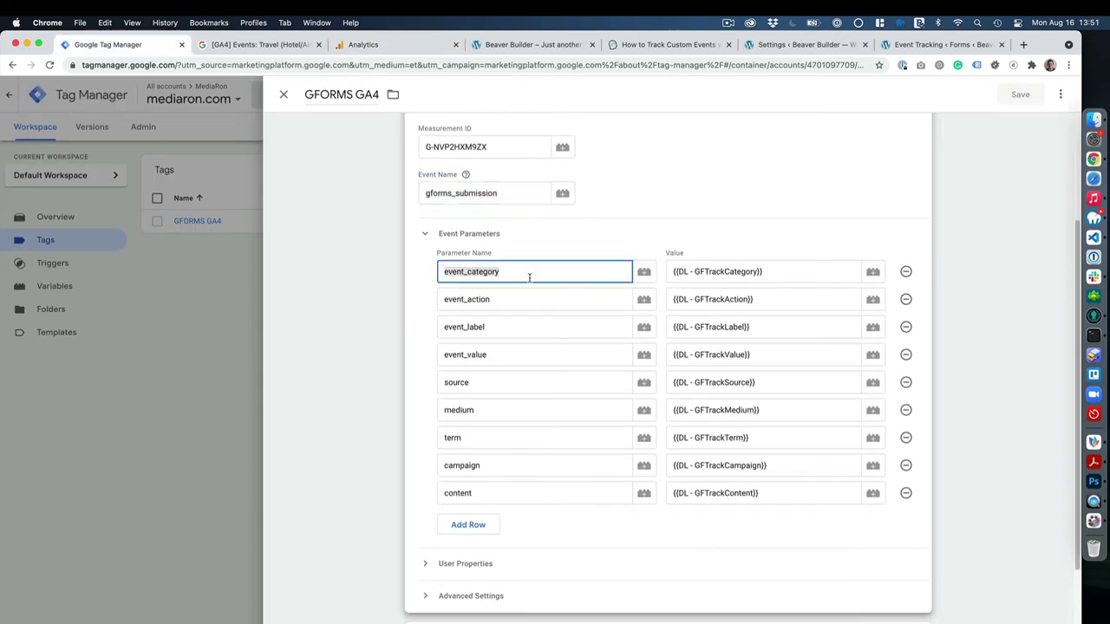
{"action": "left_click", "coordinate": [409, 45]}
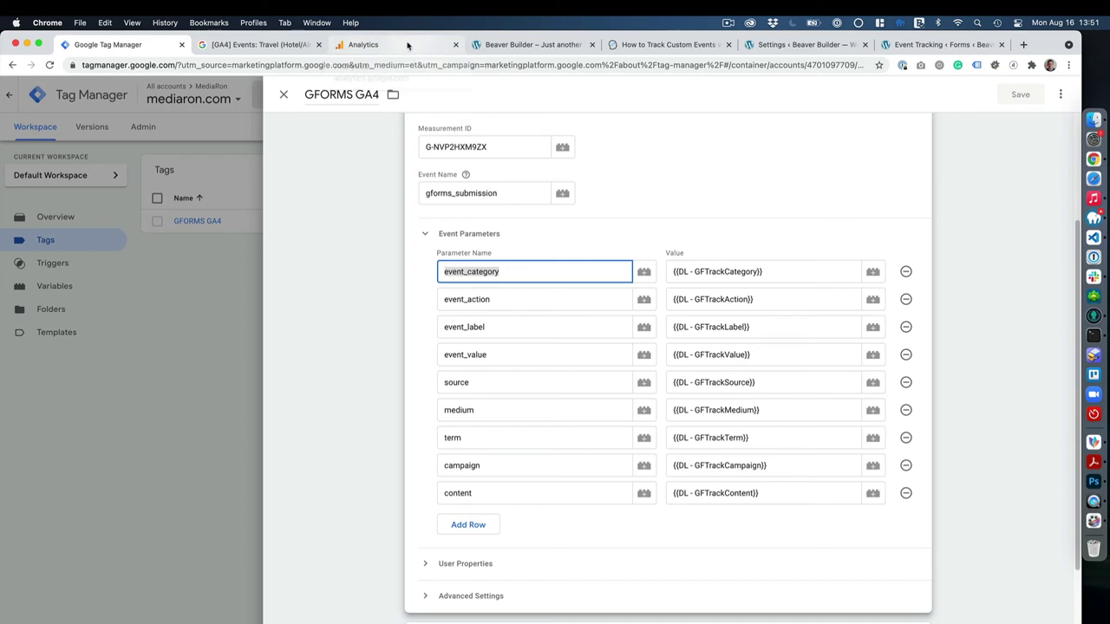
Name the dimension Event Category and keep its scope as Event.
{"action": "left_click", "coordinate": [725, 146]}
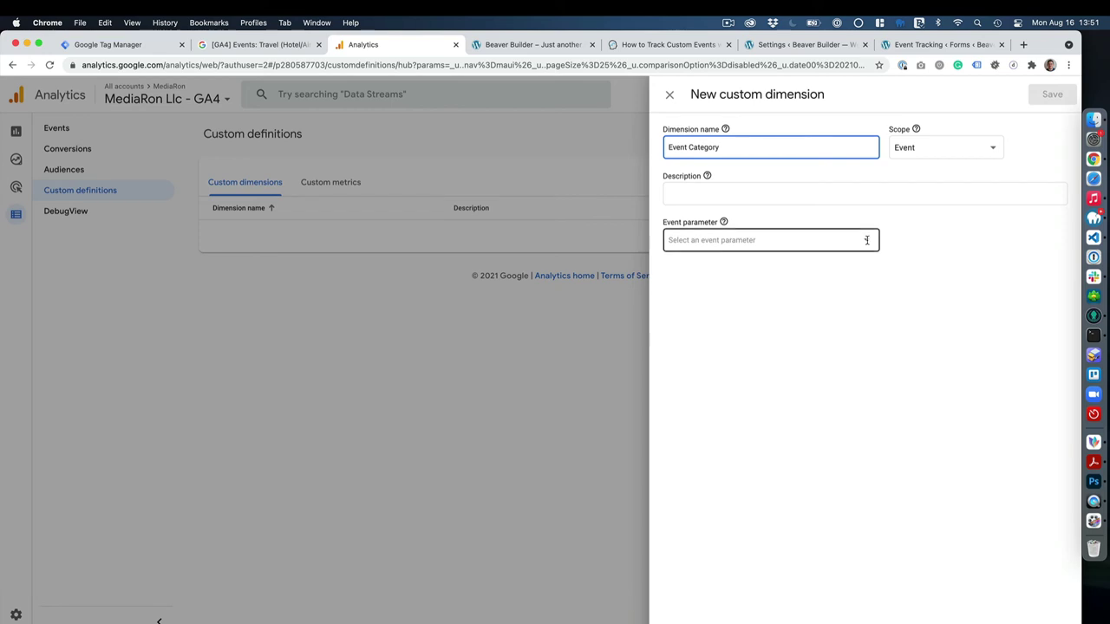
{"action": "left_click", "coordinate": [933, 149]}
{"action": "left_click", "coordinate": [936, 151]}
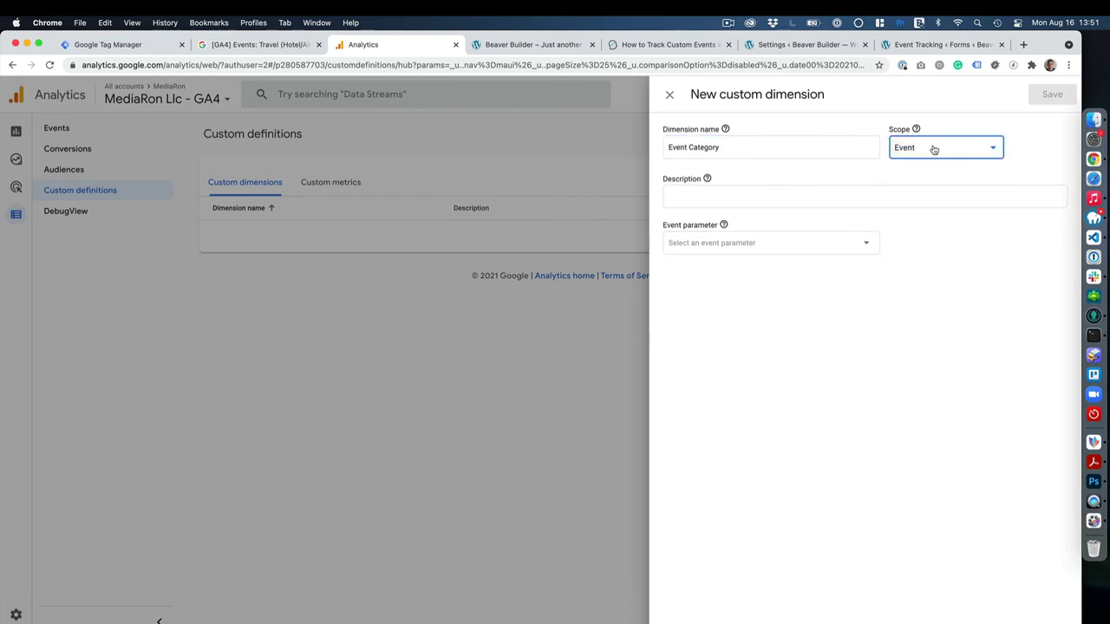
{"action": "left_click", "coordinate": [112, 45]}
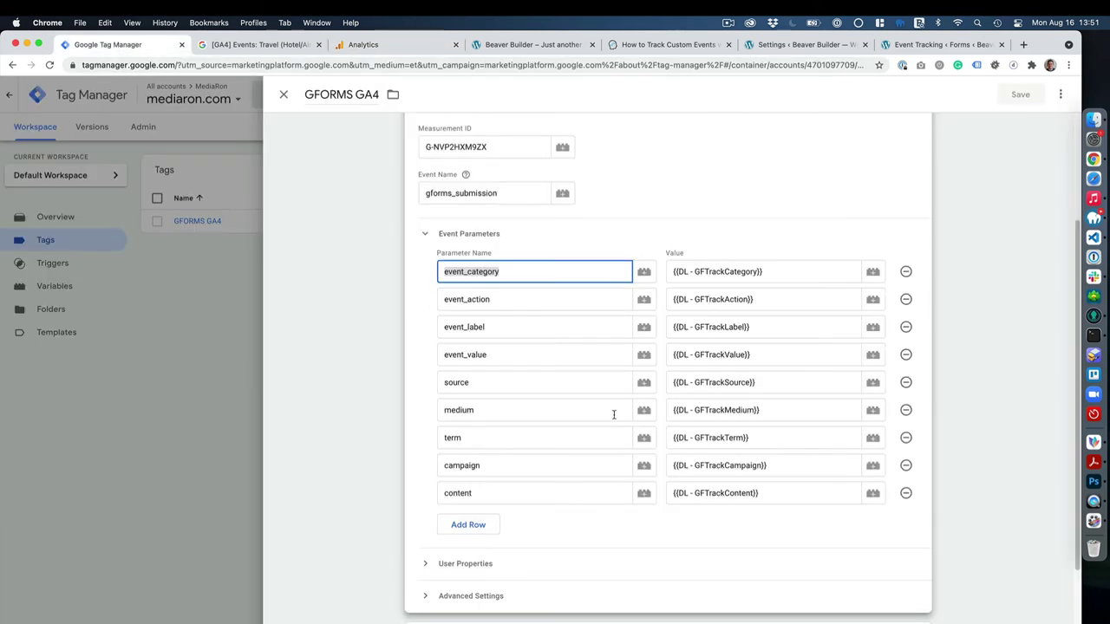
{"action": "scroll", "coordinate": [565, 489], "scroll_direction": "down", "scroll_amount": 2}
{"action": "left_click", "coordinate": [517, 465]}
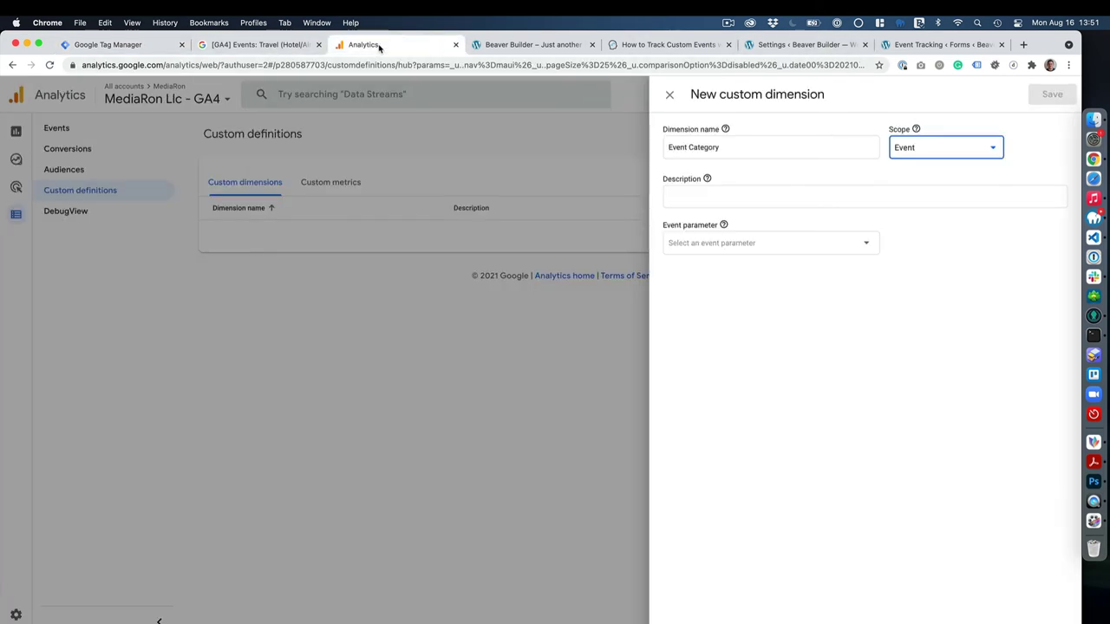
{"action": "left_click", "coordinate": [368, 44]}
{"action": "left_click", "coordinate": [956, 149]}
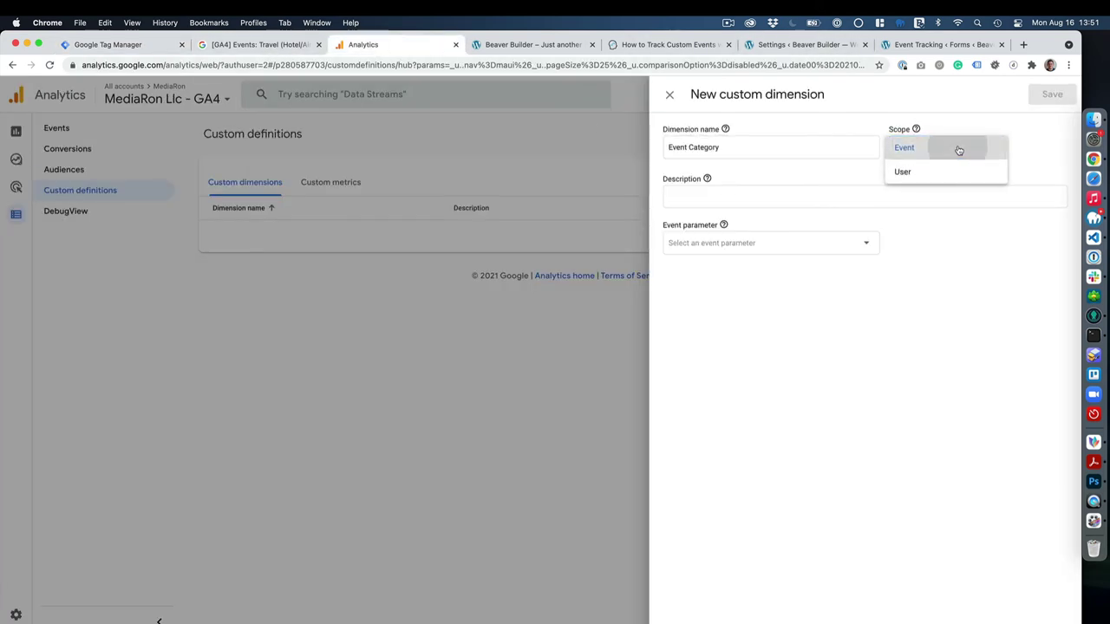
{"action": "left_click", "coordinate": [957, 147]}
{"action": "left_click", "coordinate": [958, 149]}
{"action": "left_click", "coordinate": [959, 148]}
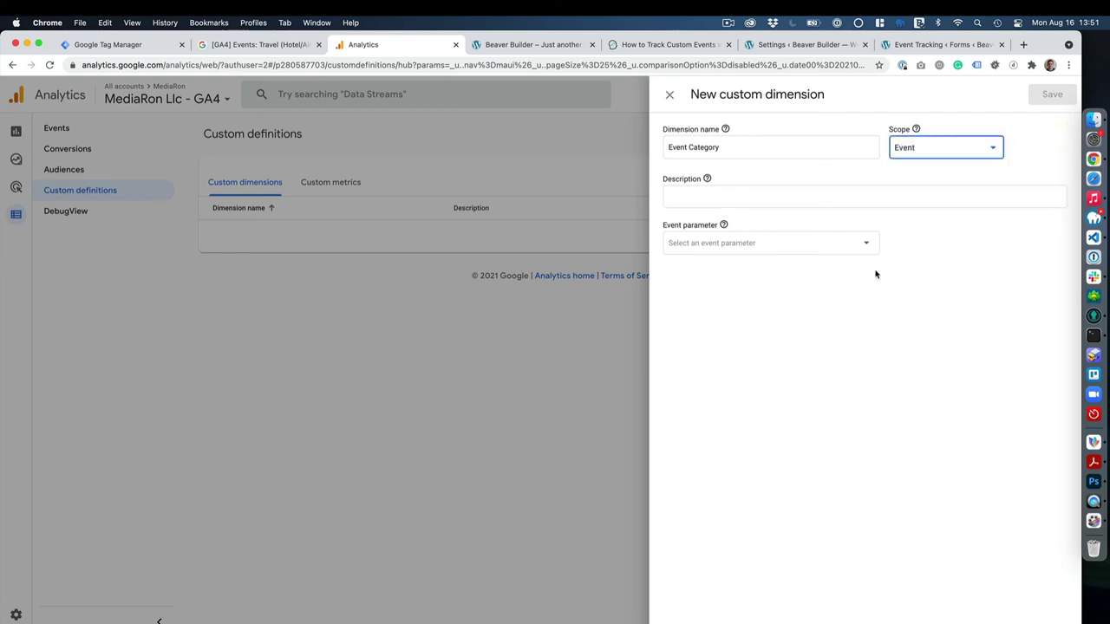
Describe it as Gravity Forms Event Category, map it to event_category, and save.
{"action": "left_click", "coordinate": [756, 198]}
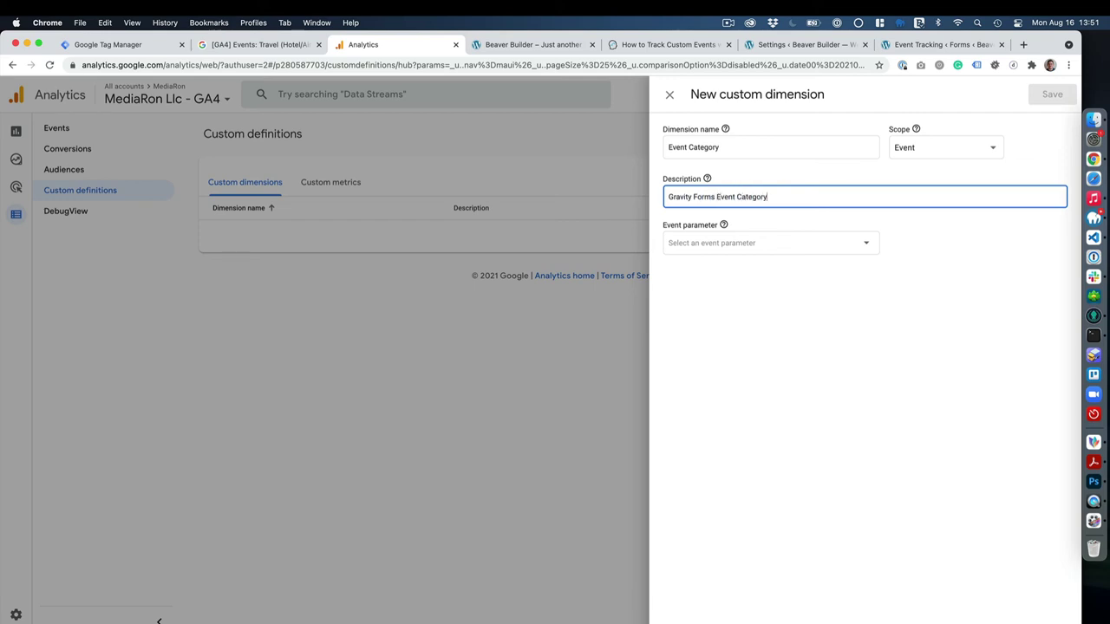
{"action": "left_click", "coordinate": [822, 243]}
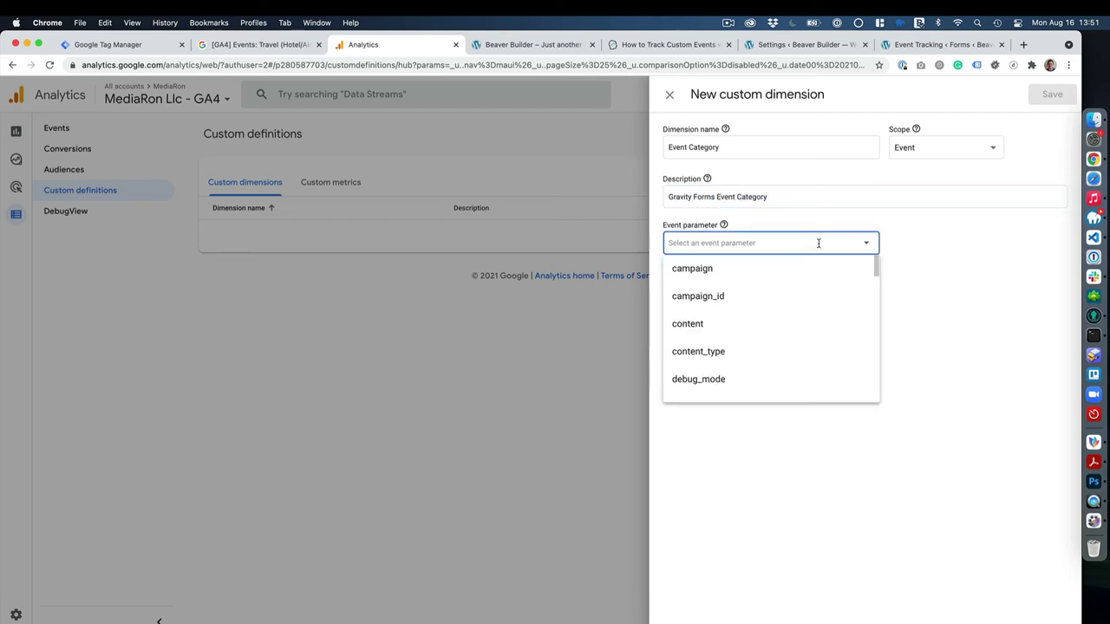
{"action": "scroll", "coordinate": [776, 319], "scroll_direction": "down", "scroll_amount": 1}
{"action": "scroll", "coordinate": [777, 319], "scroll_direction": "down", "scroll_amount": 4}
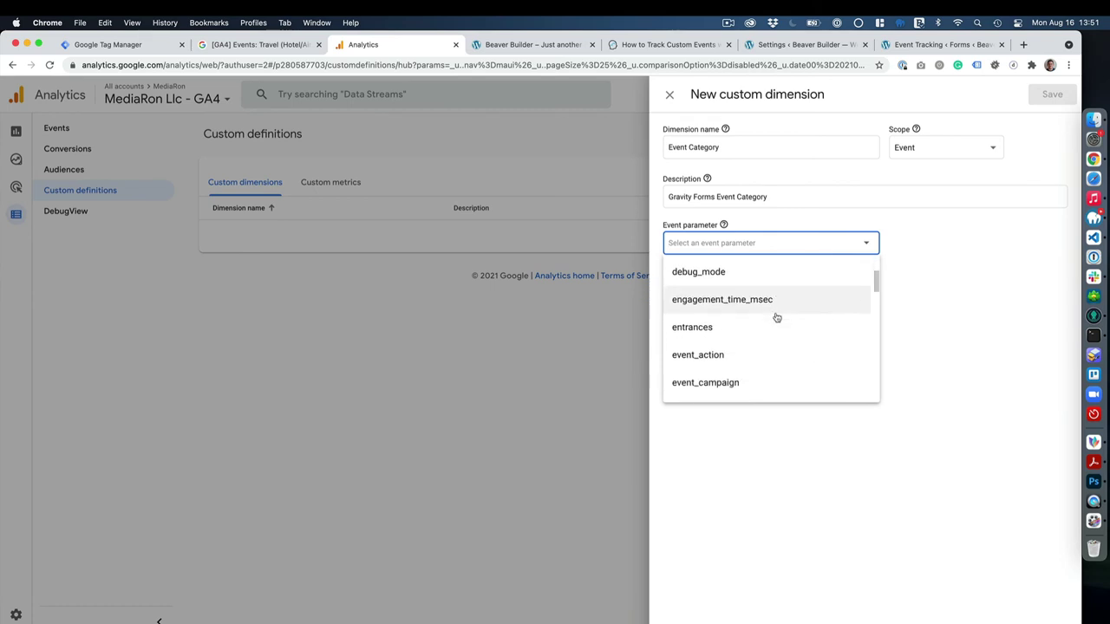
{"action": "left_click", "coordinate": [735, 355]}
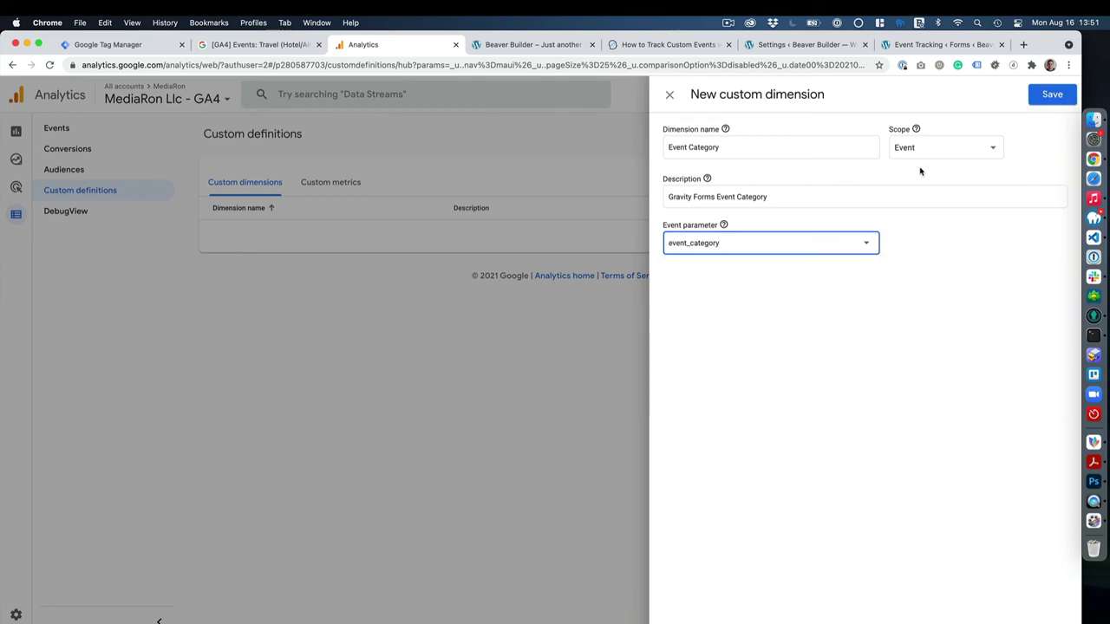
{"action": "left_click", "coordinate": [1052, 95]}
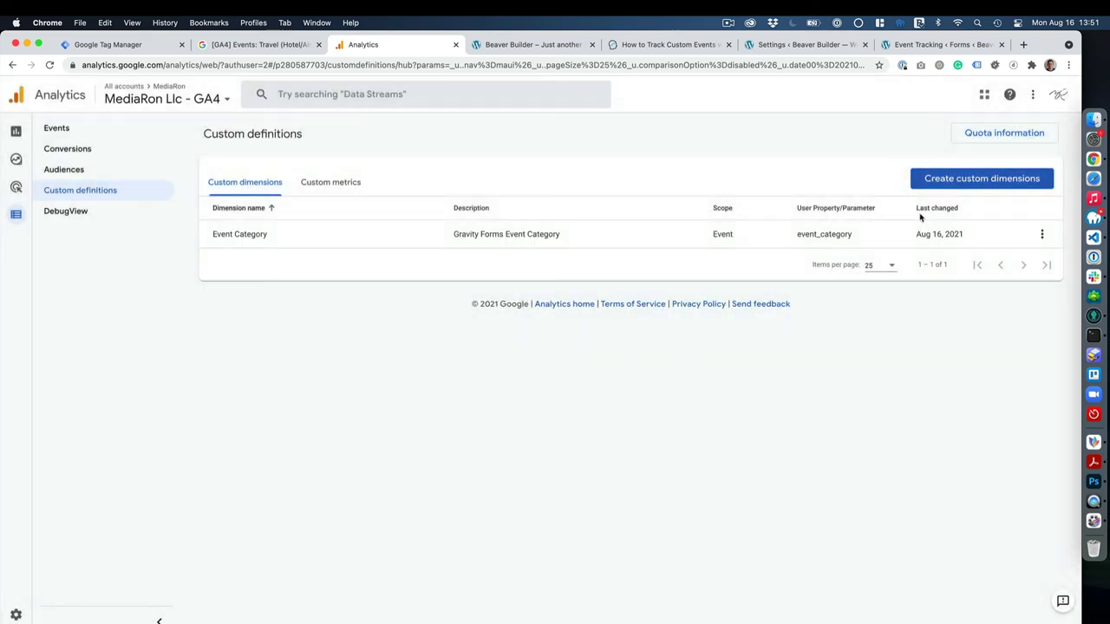
Start another custom dimension and copy the medium parameter name from the Tag Manager tag.
{"action": "left_click", "coordinate": [954, 178]}
{"action": "left_click", "coordinate": [751, 148]}
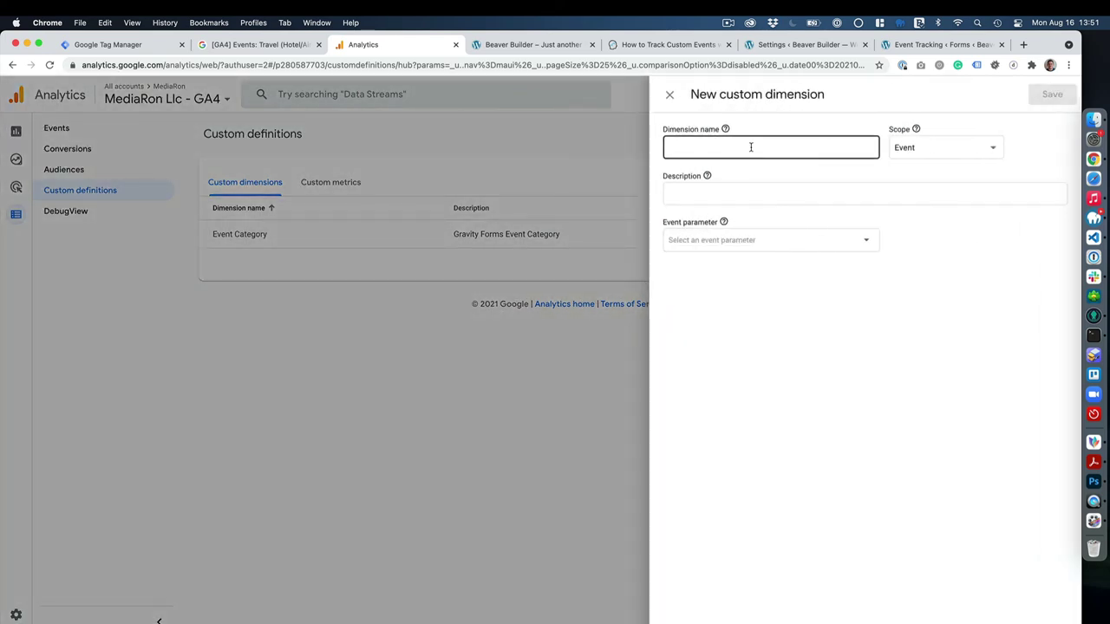
{"action": "left_click", "coordinate": [130, 50]}
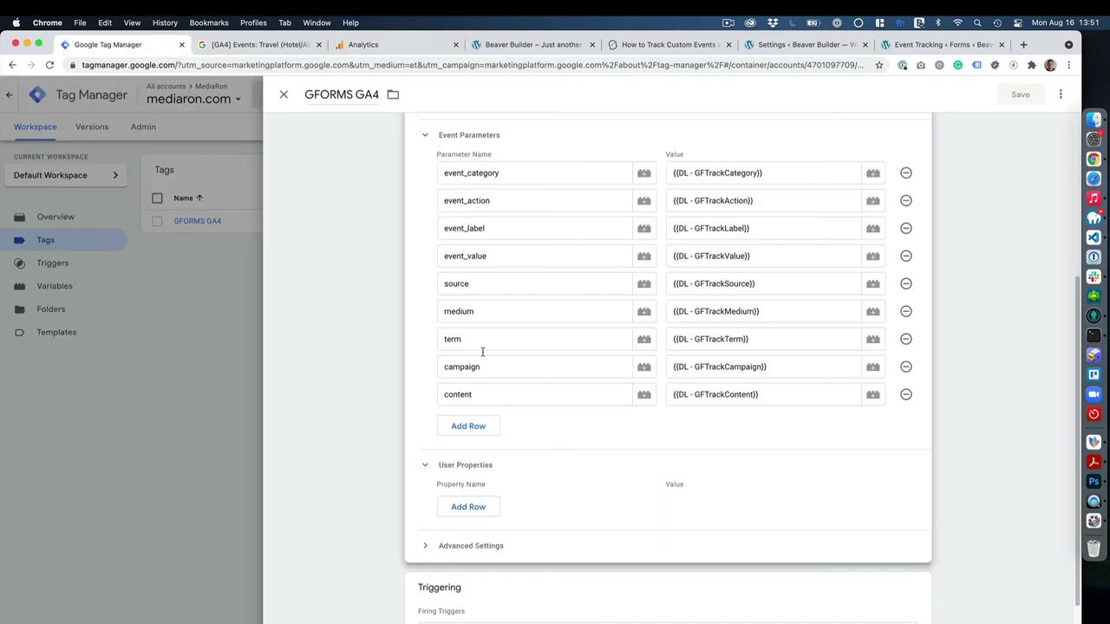
{"action": "double_click", "coordinate": [509, 311]}
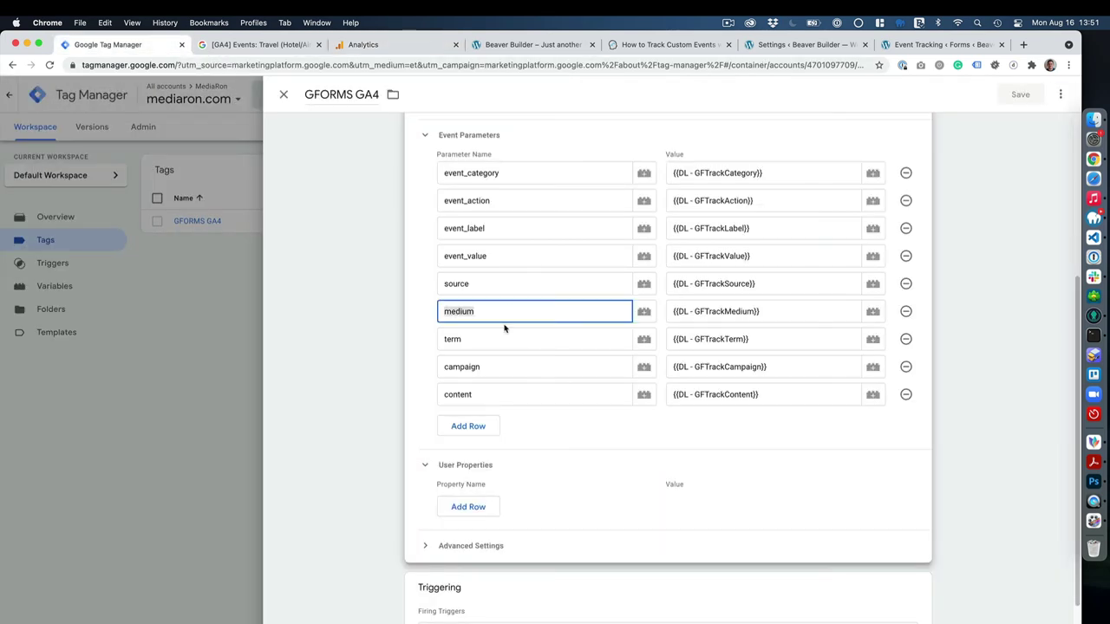
{"action": "left_click", "coordinate": [383, 47]}
Name the dimension Medium, map it to the medium event parameter, and save.
{"action": "left_click", "coordinate": [774, 156]}
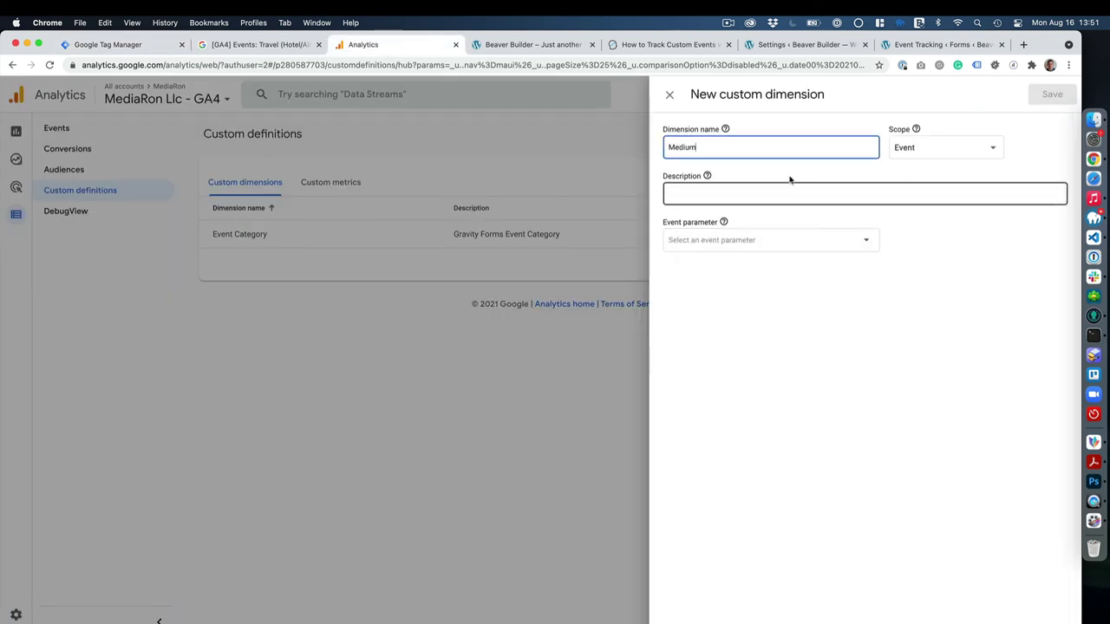
{"action": "left_click", "coordinate": [779, 191]}
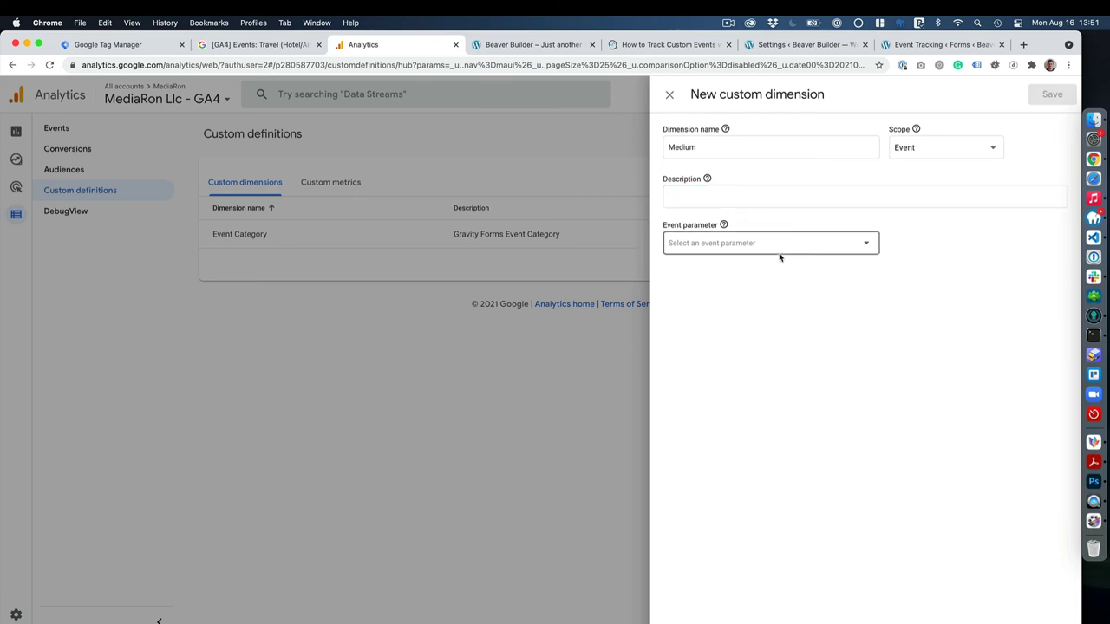
{"action": "left_click", "coordinate": [781, 249]}
{"action": "scroll", "coordinate": [761, 338], "scroll_direction": "down", "scroll_amount": 2}
{"action": "scroll", "coordinate": [759, 338], "scroll_direction": "down", "scroll_amount": 8}
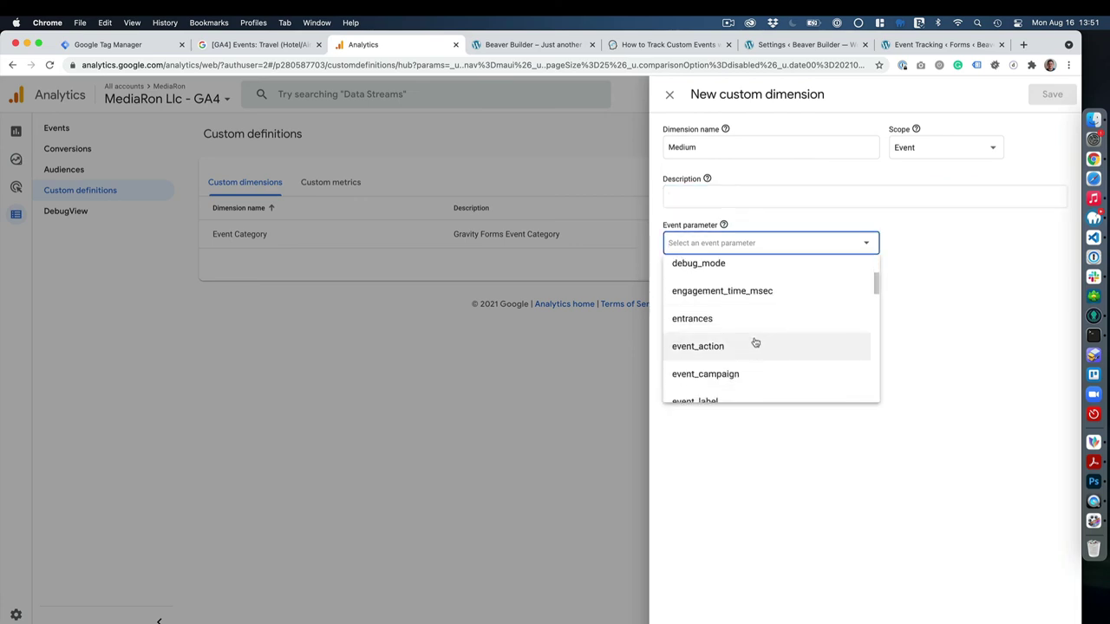
{"action": "scroll", "coordinate": [754, 338], "scroll_direction": "down", "scroll_amount": 5}
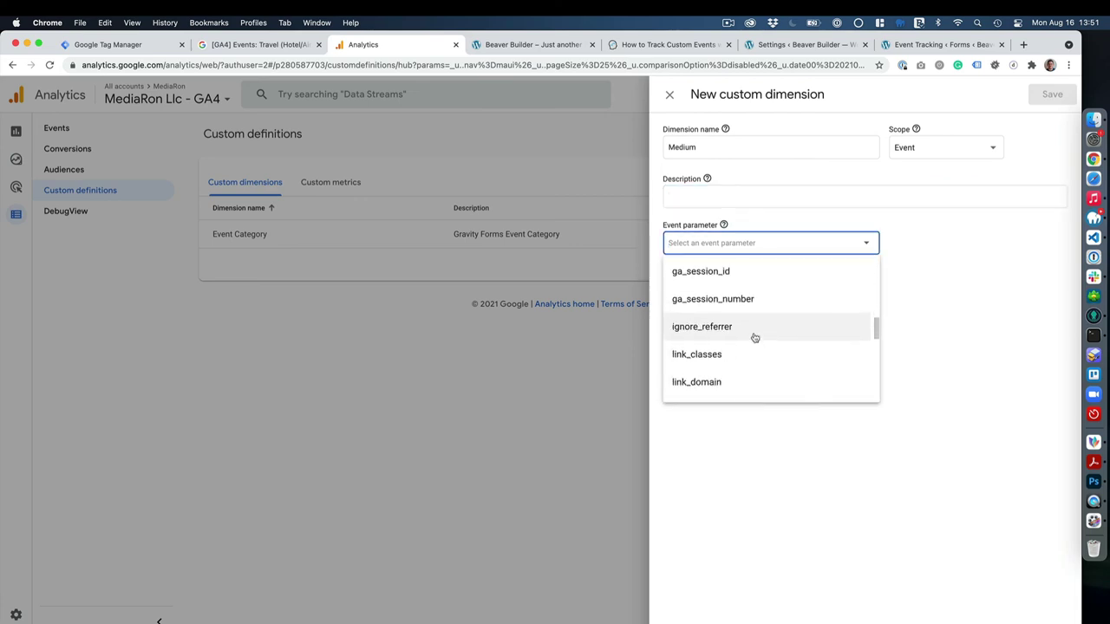
{"action": "left_click", "coordinate": [723, 302]}
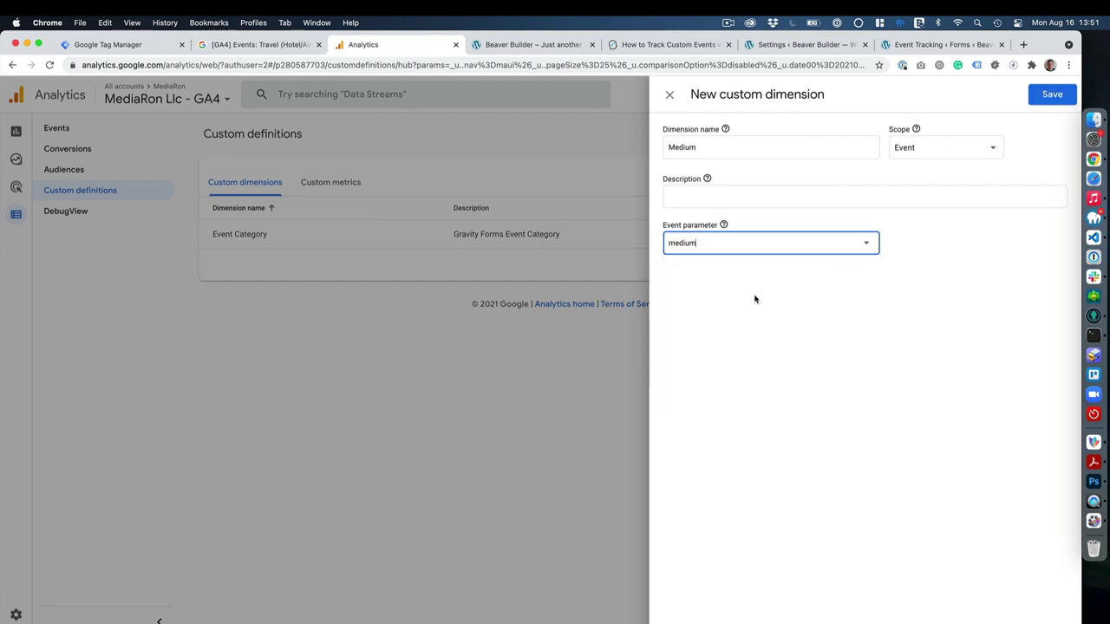
{"action": "left_click", "coordinate": [1052, 93]}
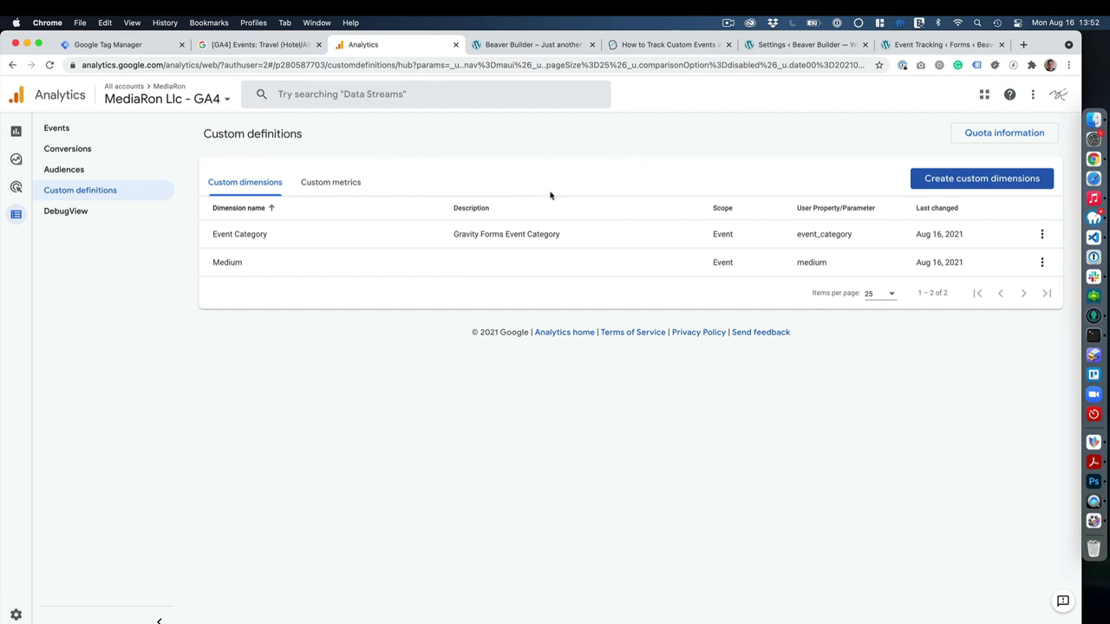
View the Realtime overview and scroll down to its conversion cards.
{"action": "left_click", "coordinate": [70, 131]}
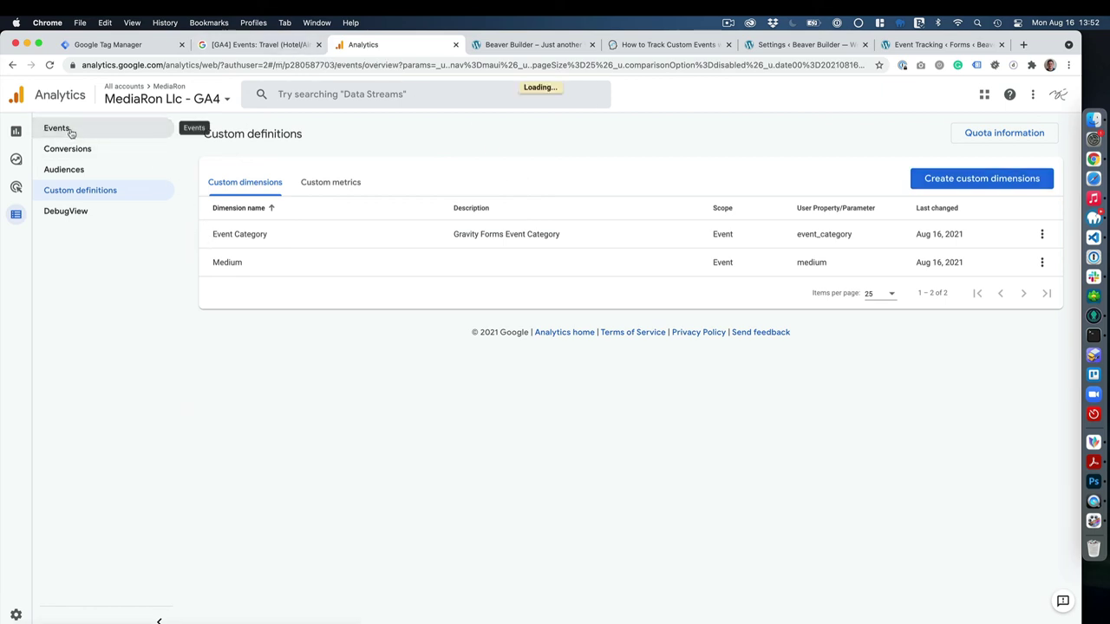
{"action": "left_click", "coordinate": [23, 130]}
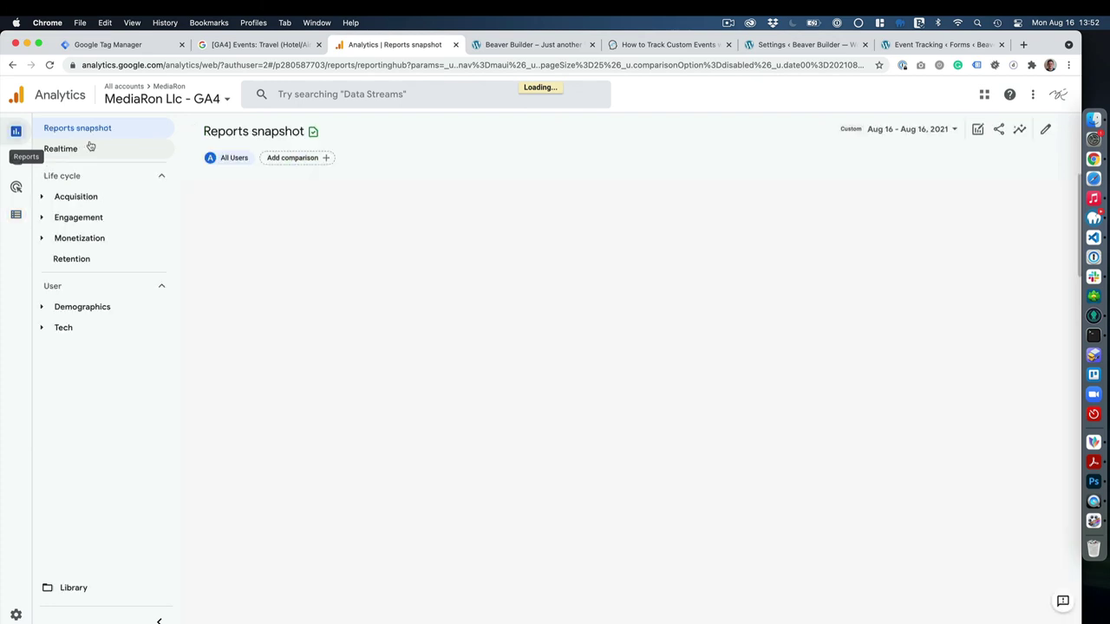
{"action": "left_click", "coordinate": [81, 150]}
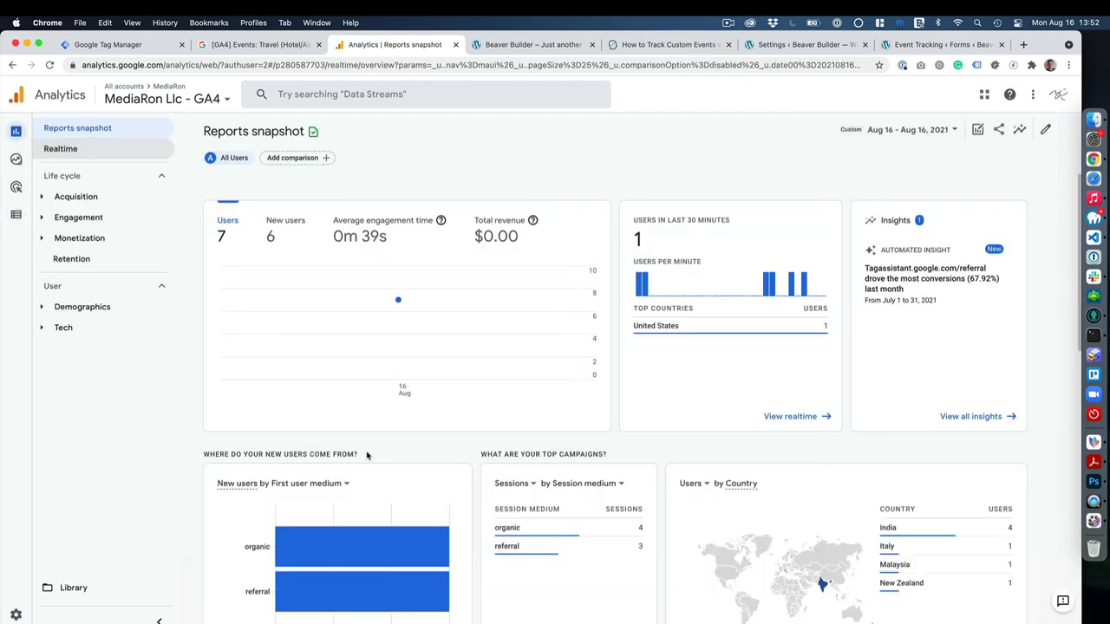
{"action": "scroll", "coordinate": [347, 490], "scroll_direction": "down", "scroll_amount": 5}
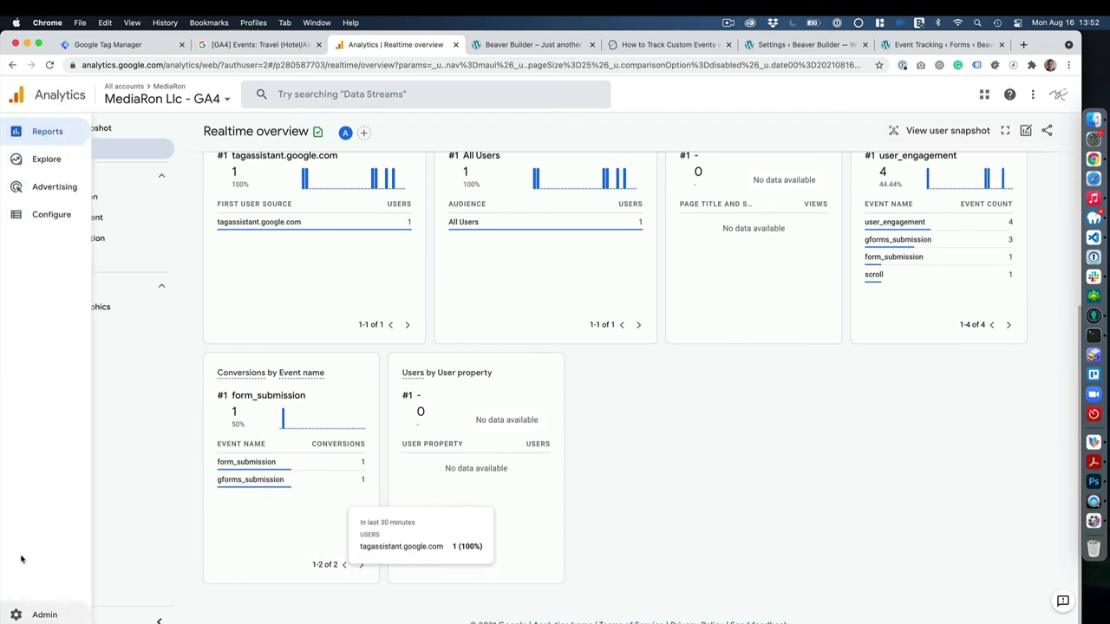
Confirm gforms_submission is marked as a conversion, then return to the events list.
{"action": "left_click", "coordinate": [40, 217]}
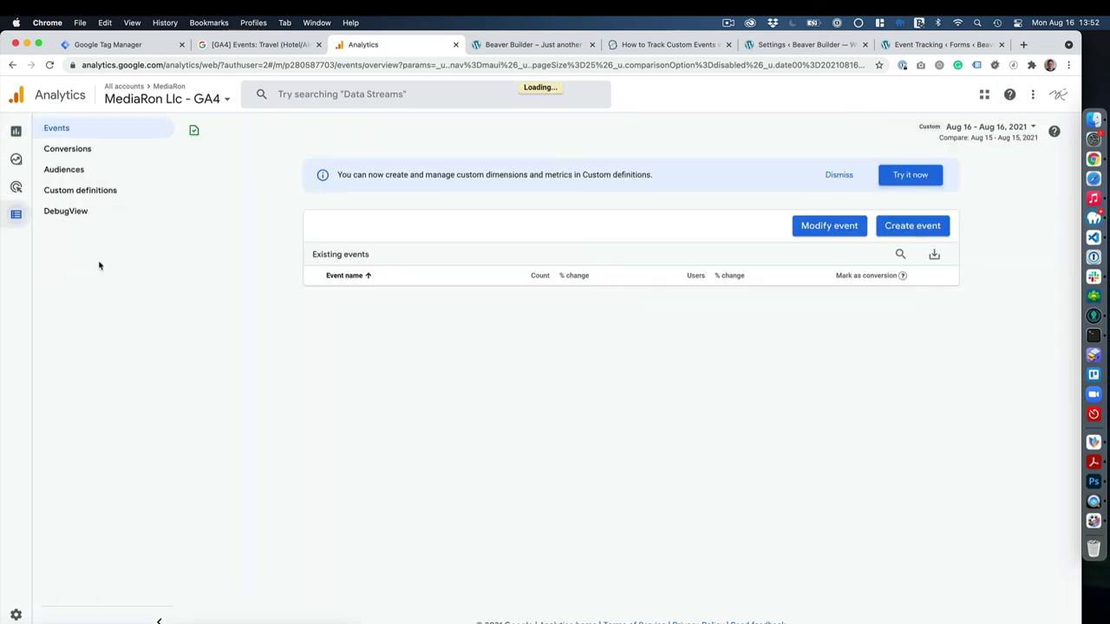
{"action": "left_click", "coordinate": [85, 152]}
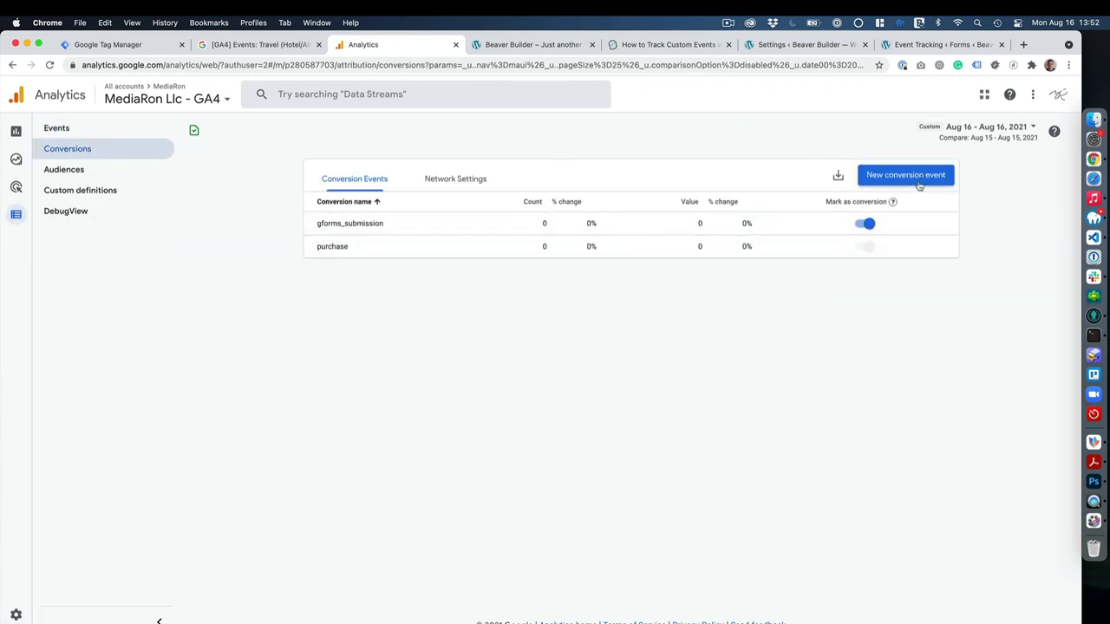
{"action": "left_click", "coordinate": [62, 130]}
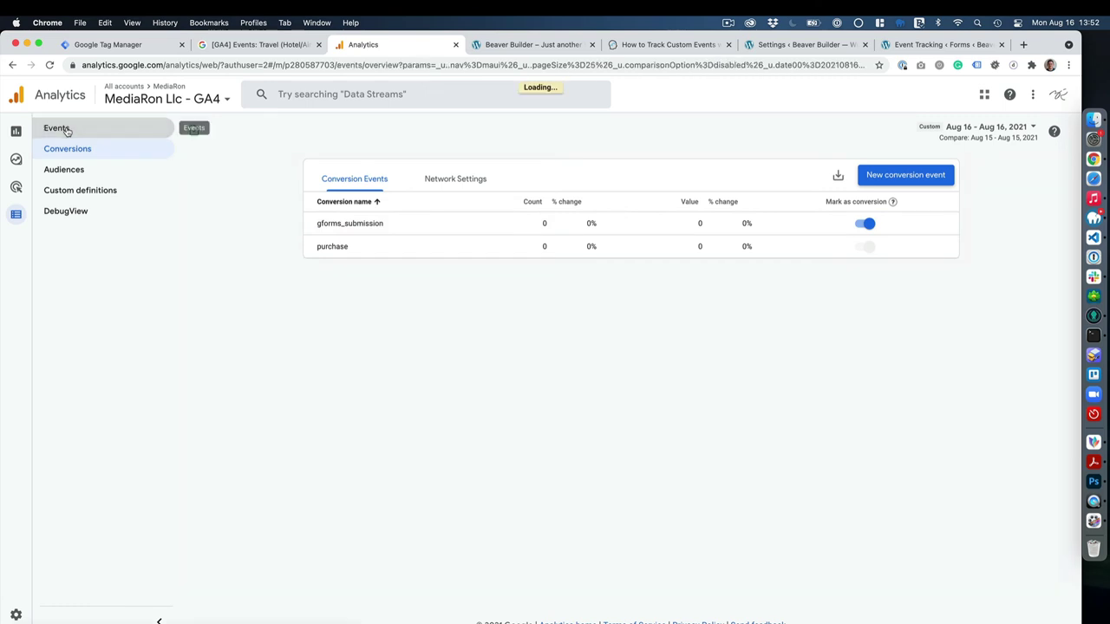